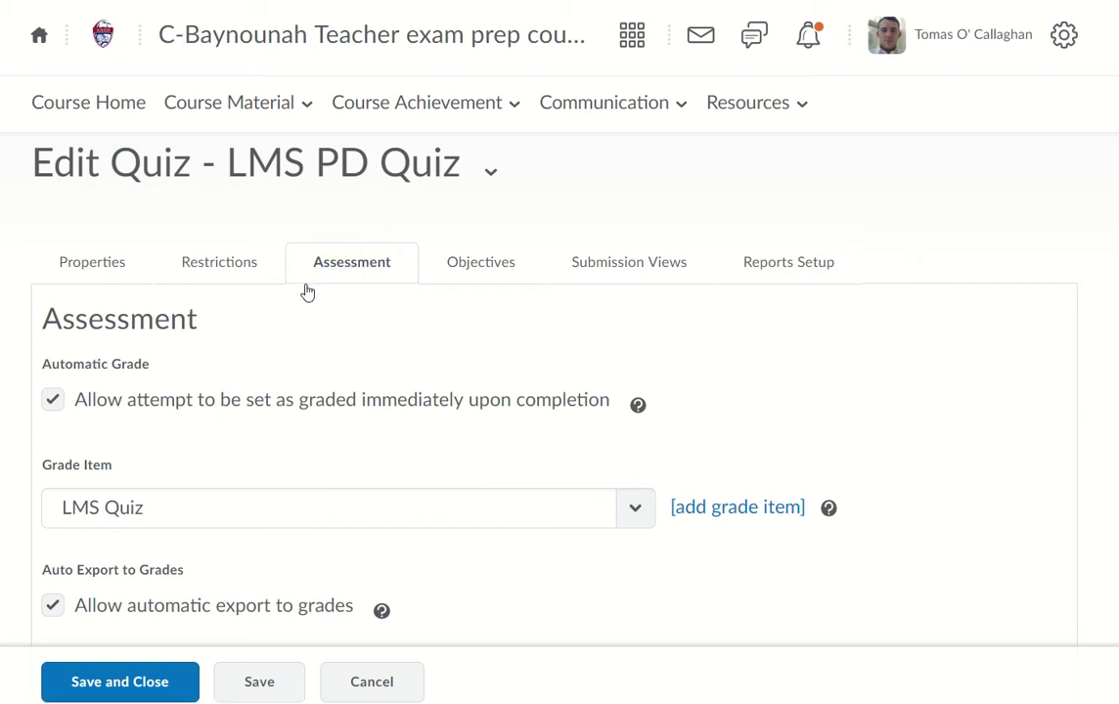
# Browse the existing rubrics that can be attached to the LMS PD Quiz, then close the selection without adding any
pyautogui.scroll(-1, 907, 294)
pyautogui.scroll(-5, 908, 299)
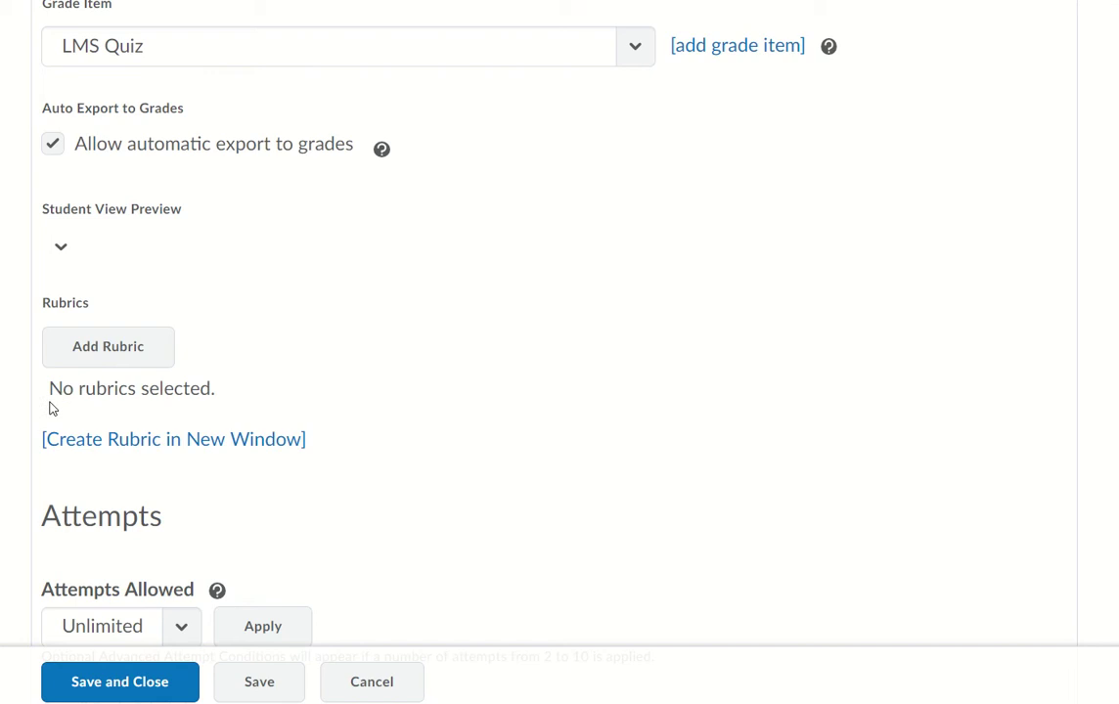
pyautogui.moveTo(49, 396); pyautogui.dragTo(233, 396)
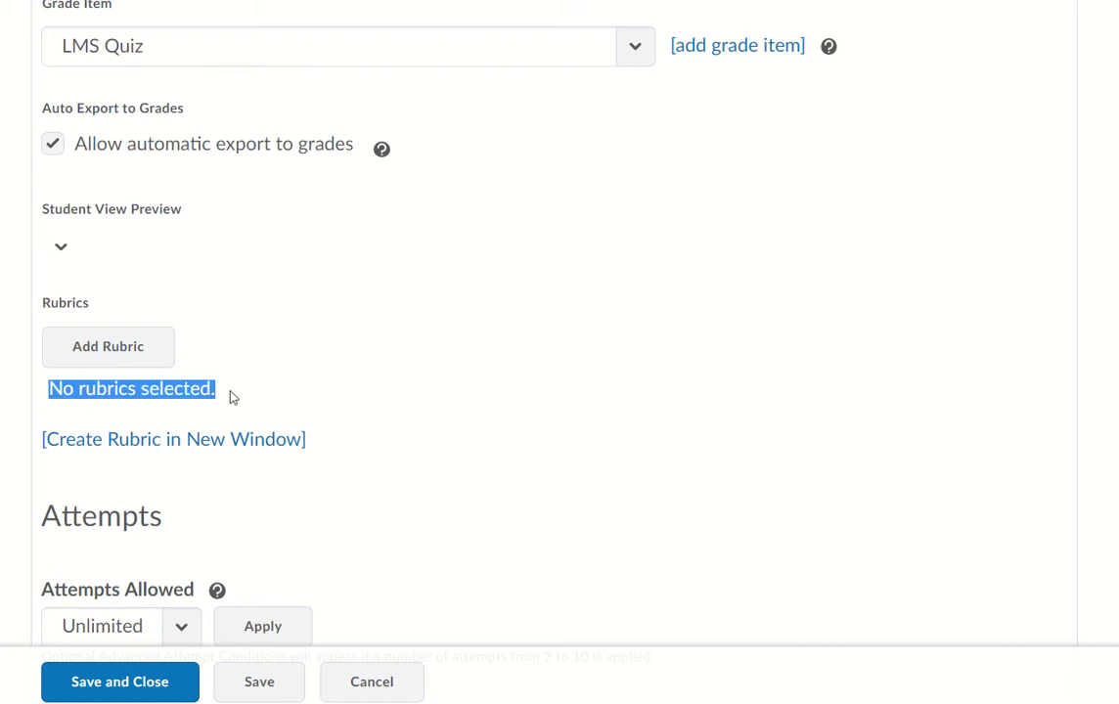
pyautogui.click(317, 379)
pyautogui.click(127, 358)
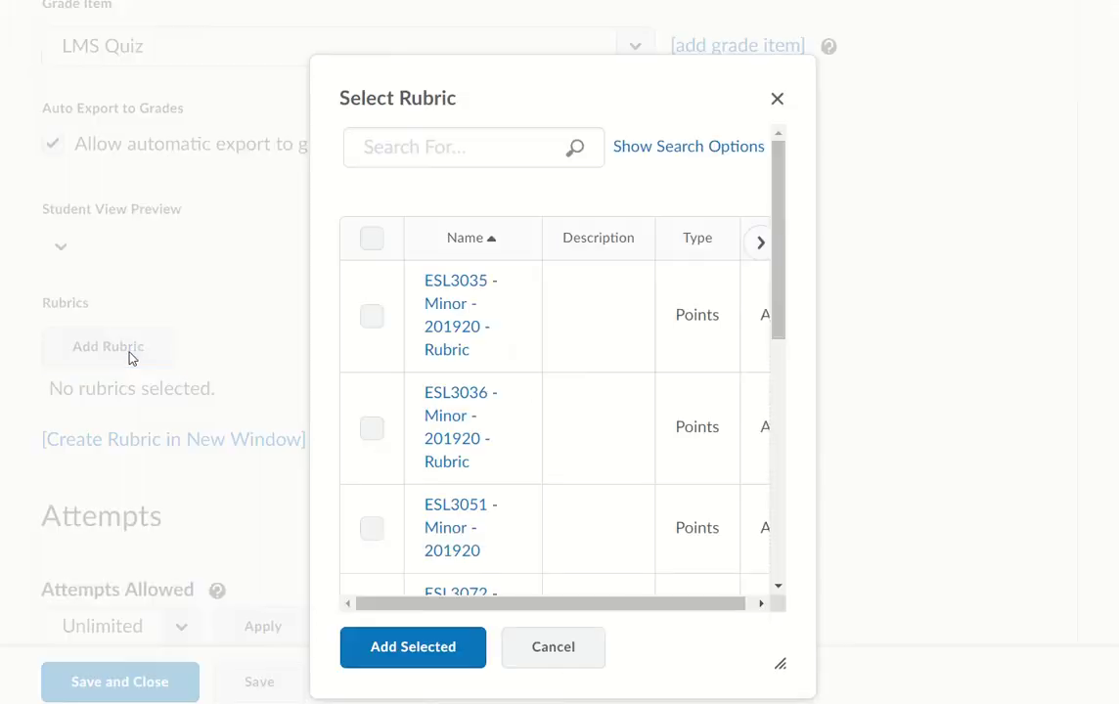
pyautogui.middleClick(557, 283)
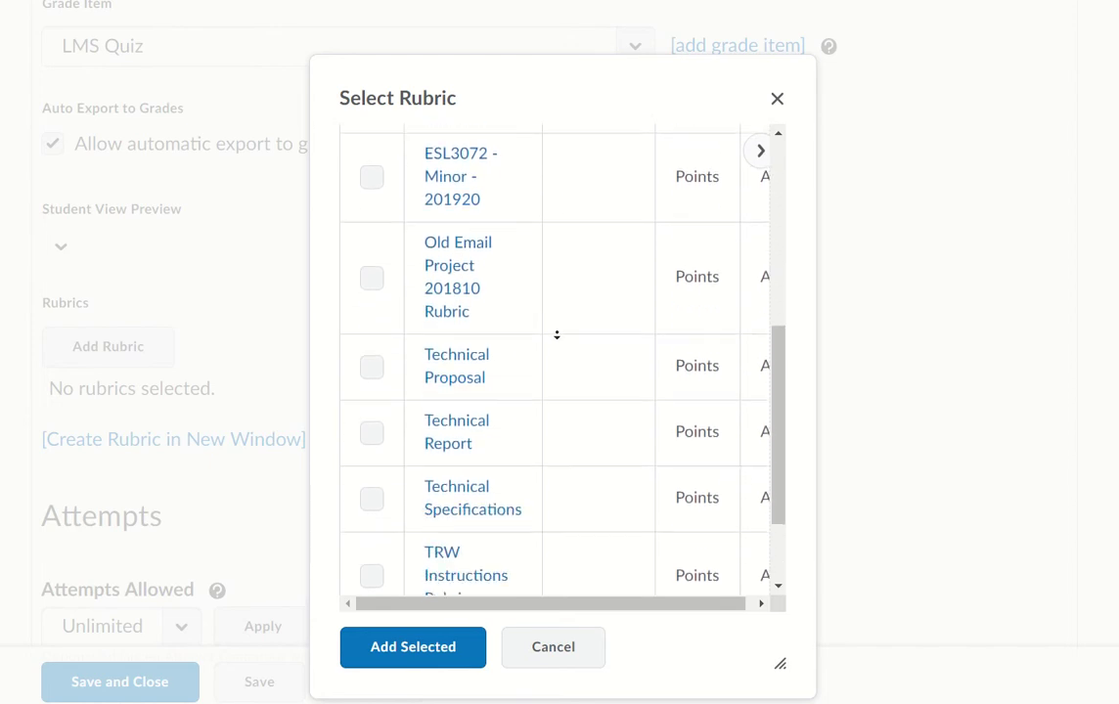
pyautogui.middleClick(556, 335)
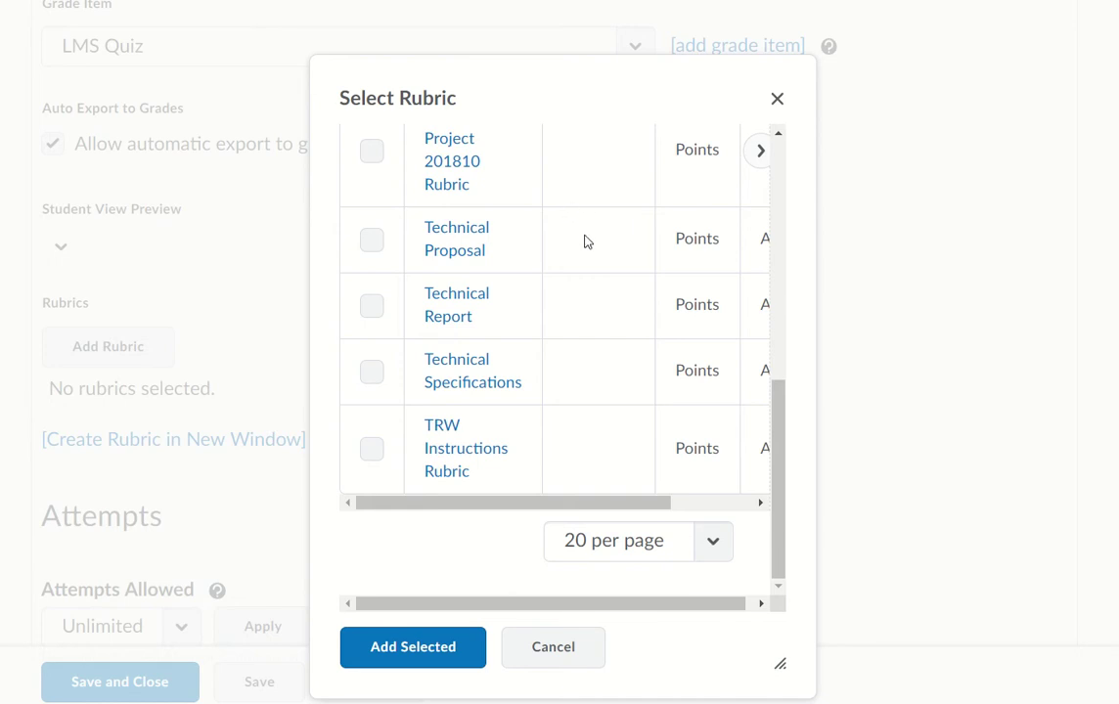
pyautogui.scroll(10, 584, 239)
pyautogui.click(775, 102)
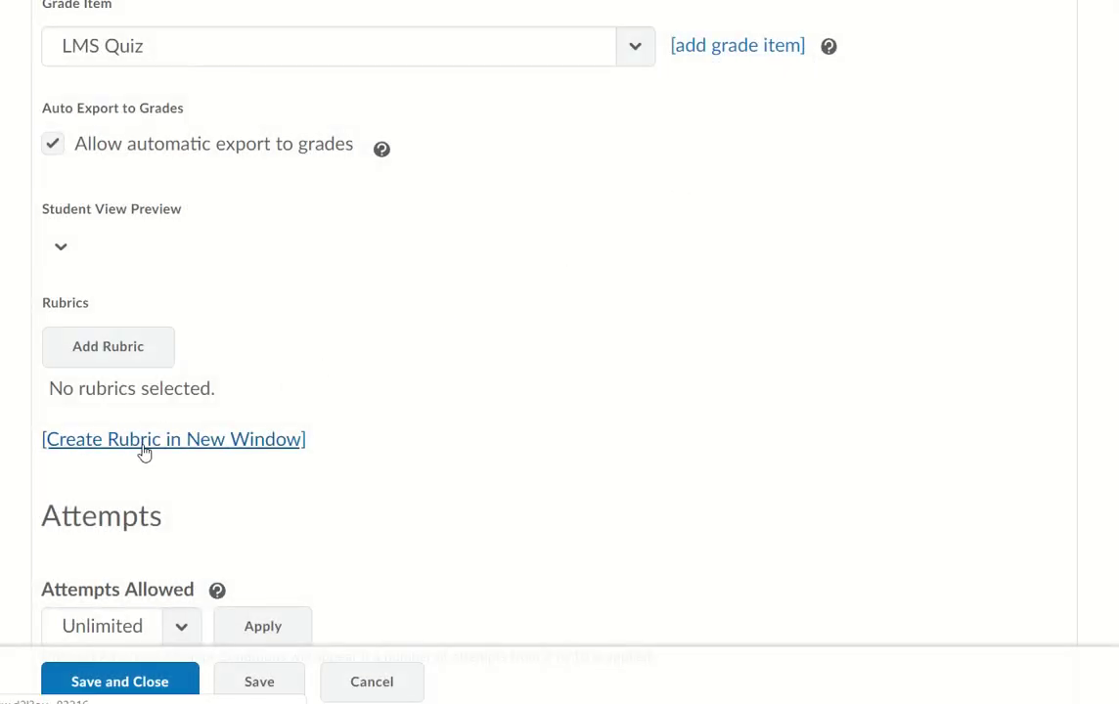
# Create a new rubric in a separate window from the quiz's assessment settings and name it "Minor 1"
pyautogui.rightClick(251, 450)
pyautogui.click(217, 451)
pyautogui.click(217, 451)
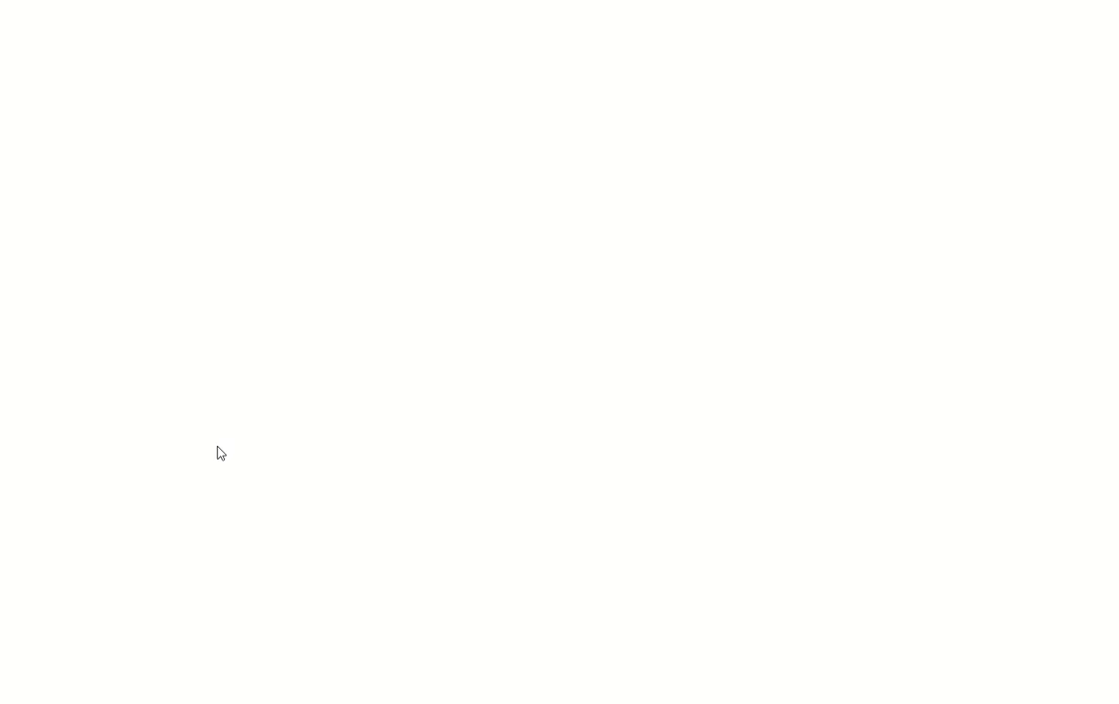
pyautogui.scroll(-1, 487, 368)
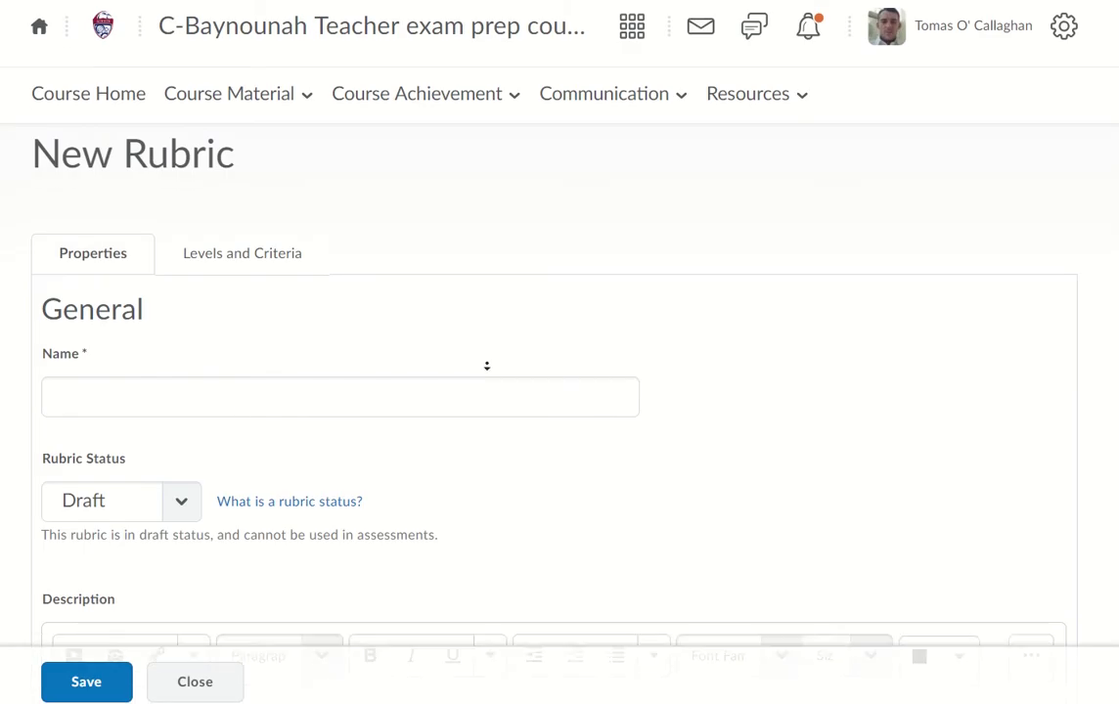
pyautogui.click(95, 310)
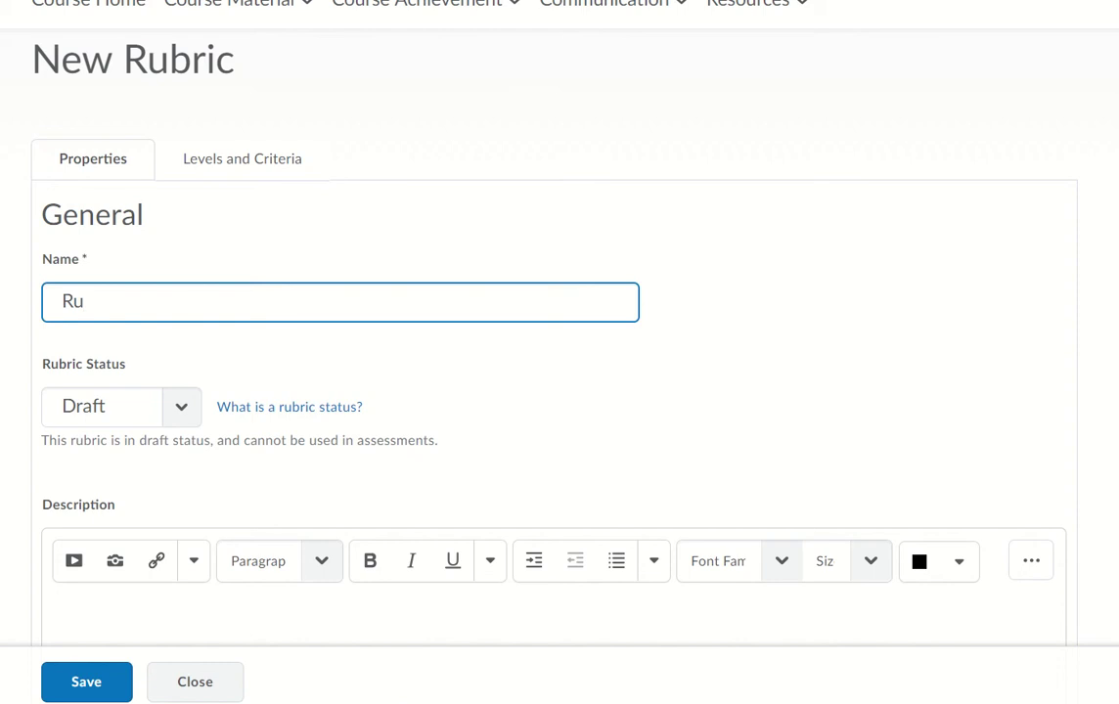
pyautogui.press('BackSpace')
pyautogui.press('BackSpace')
pyautogui.write('Minor 1')
# Set the new rubric's status to Published and save the rubric
pyautogui.click(91, 403)
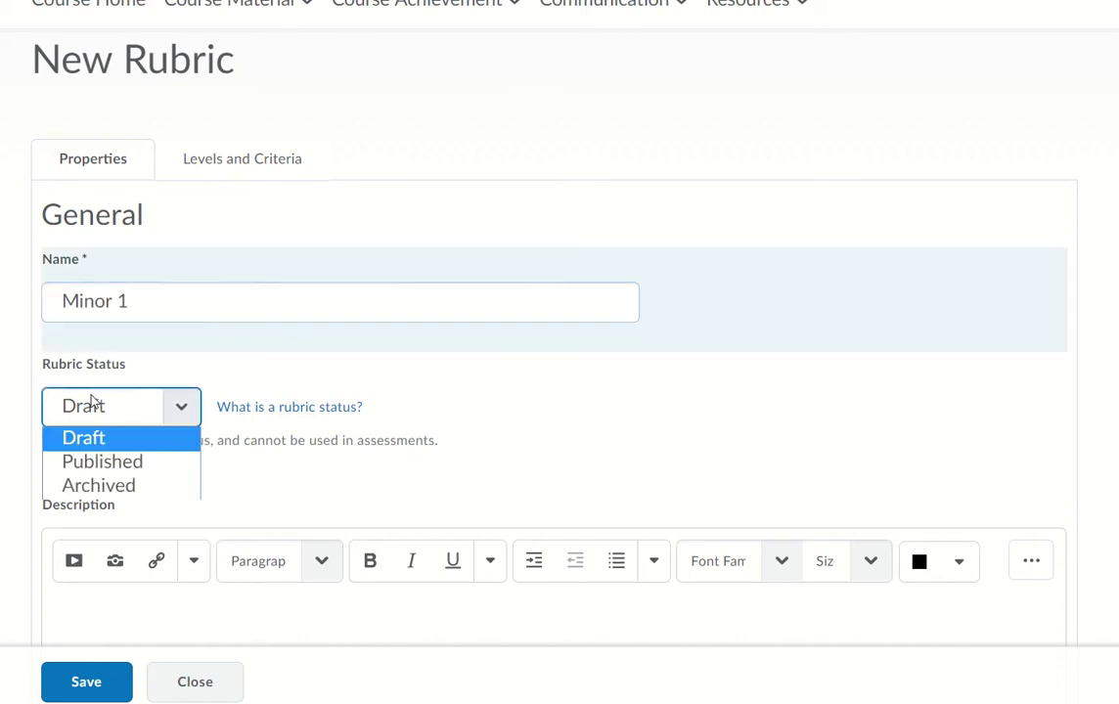
pyautogui.click(121, 440)
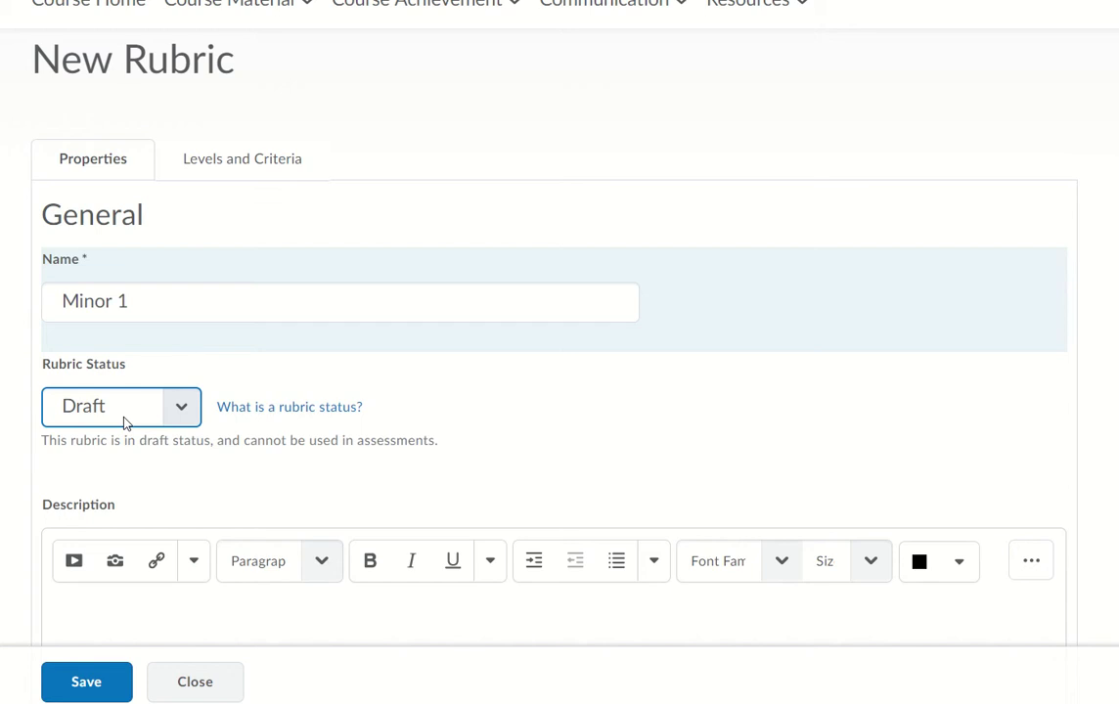
pyautogui.click(124, 422)
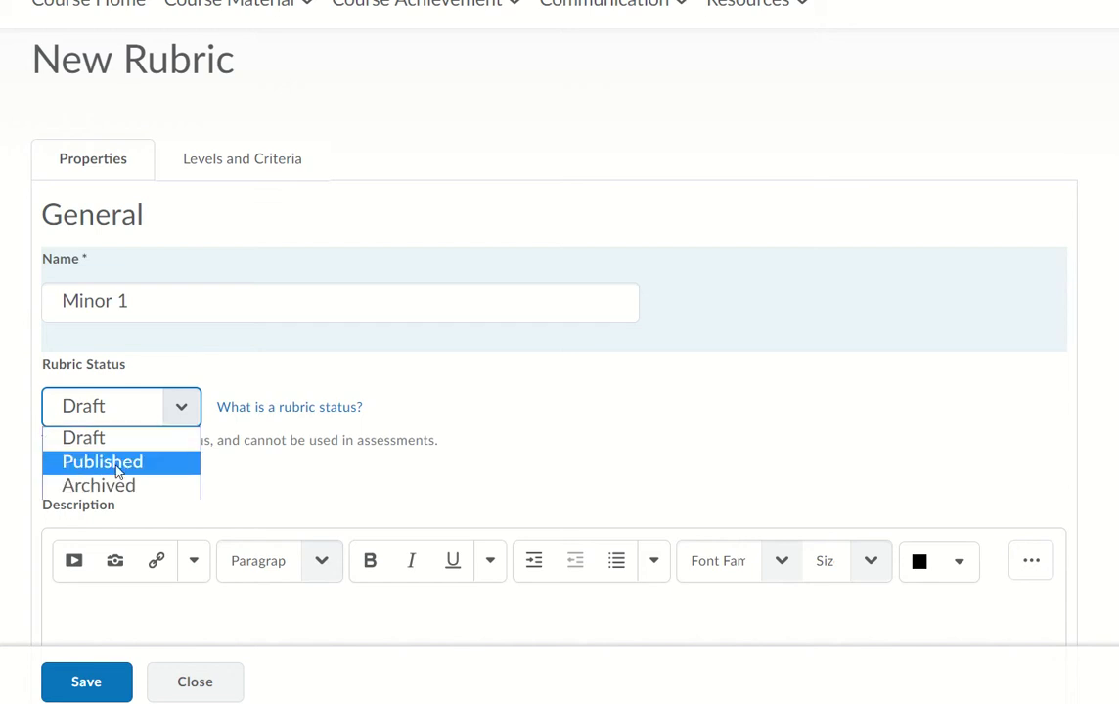
pyautogui.click(117, 461)
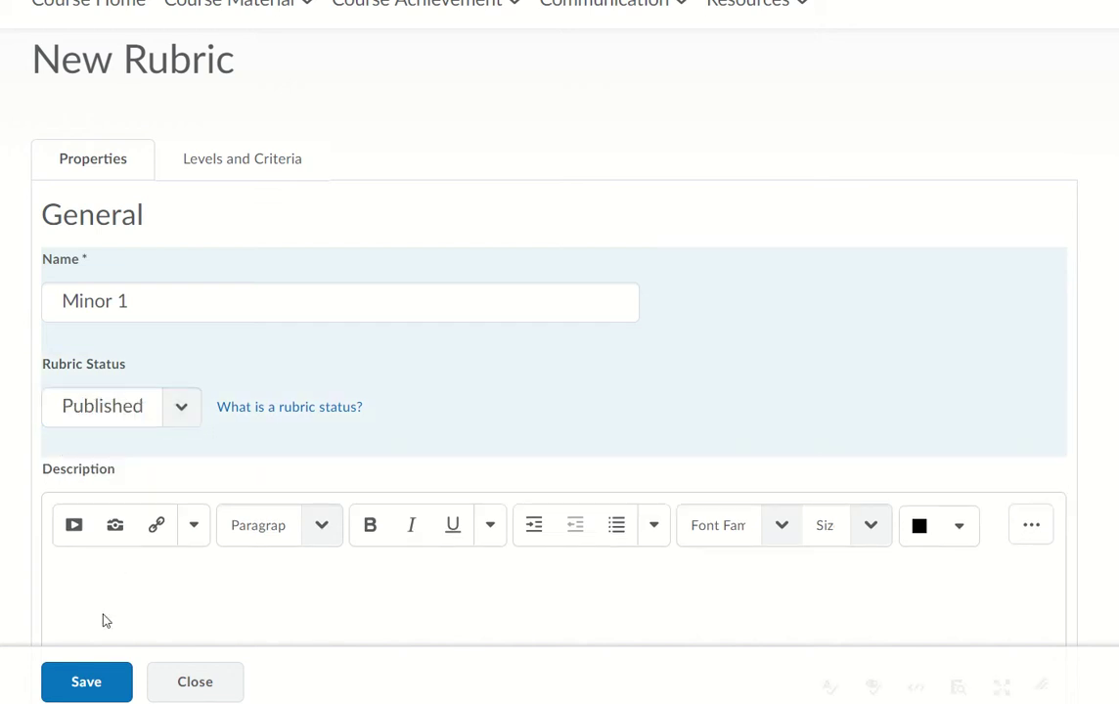
pyautogui.click(65, 682)
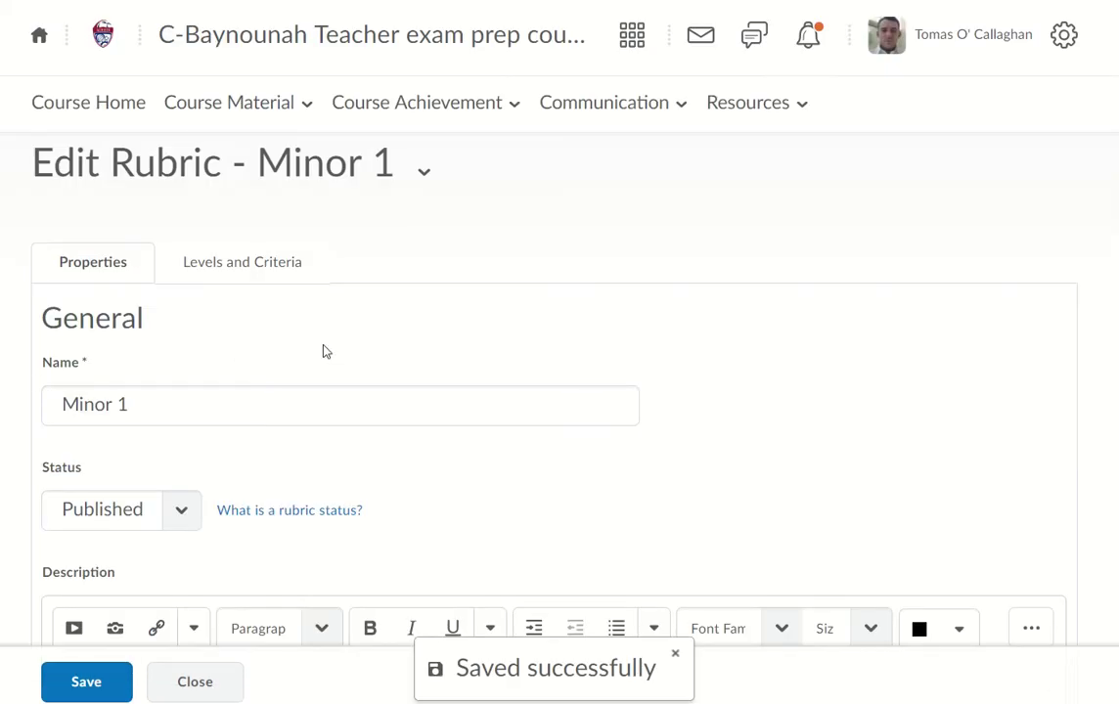
# Add a level named "Excellent" with a score of 5 points to the rubric's levels and criteria, and save it
pyautogui.click(260, 272)
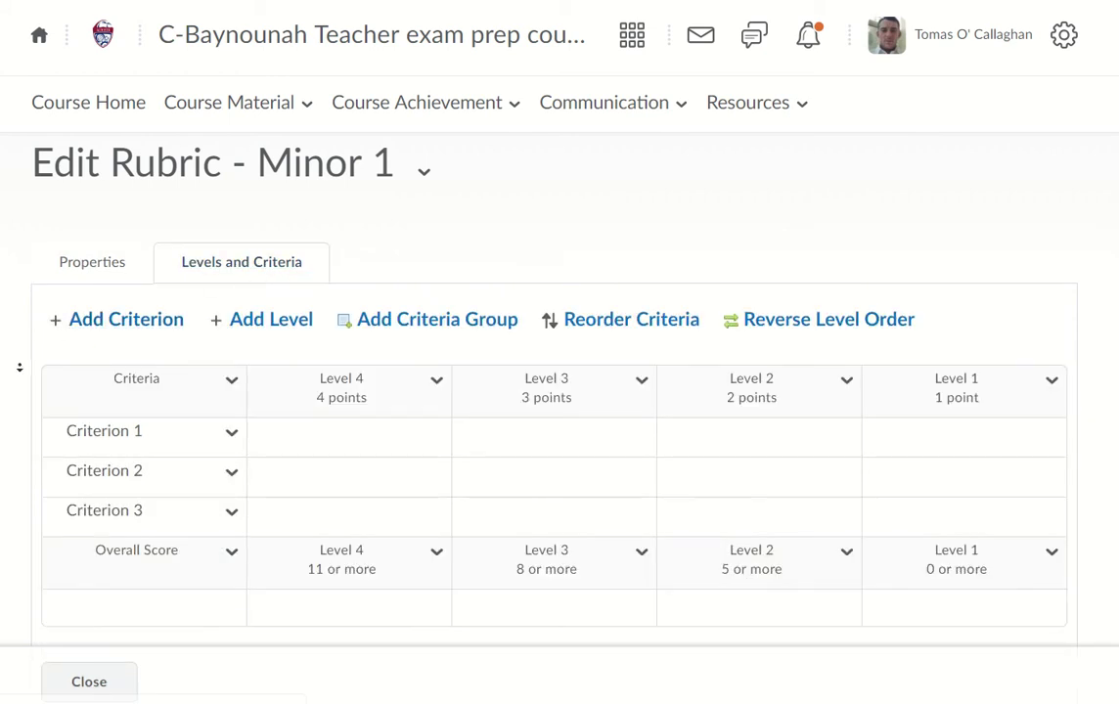
pyautogui.scroll(-1, 19, 367)
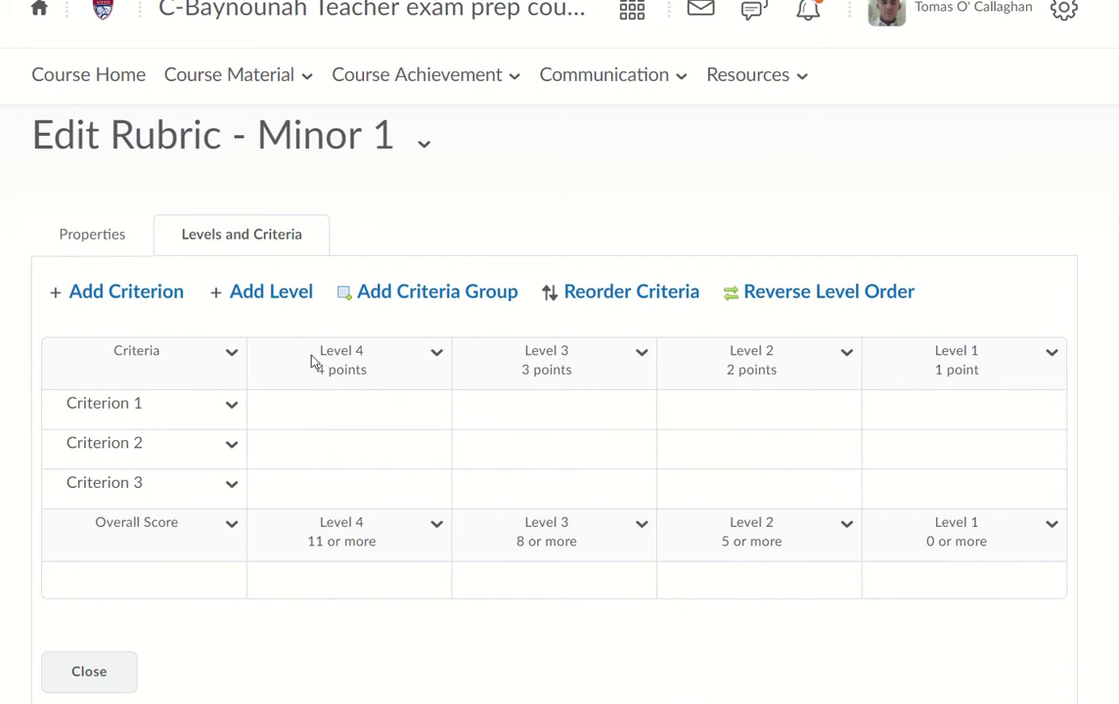
pyautogui.click(284, 296)
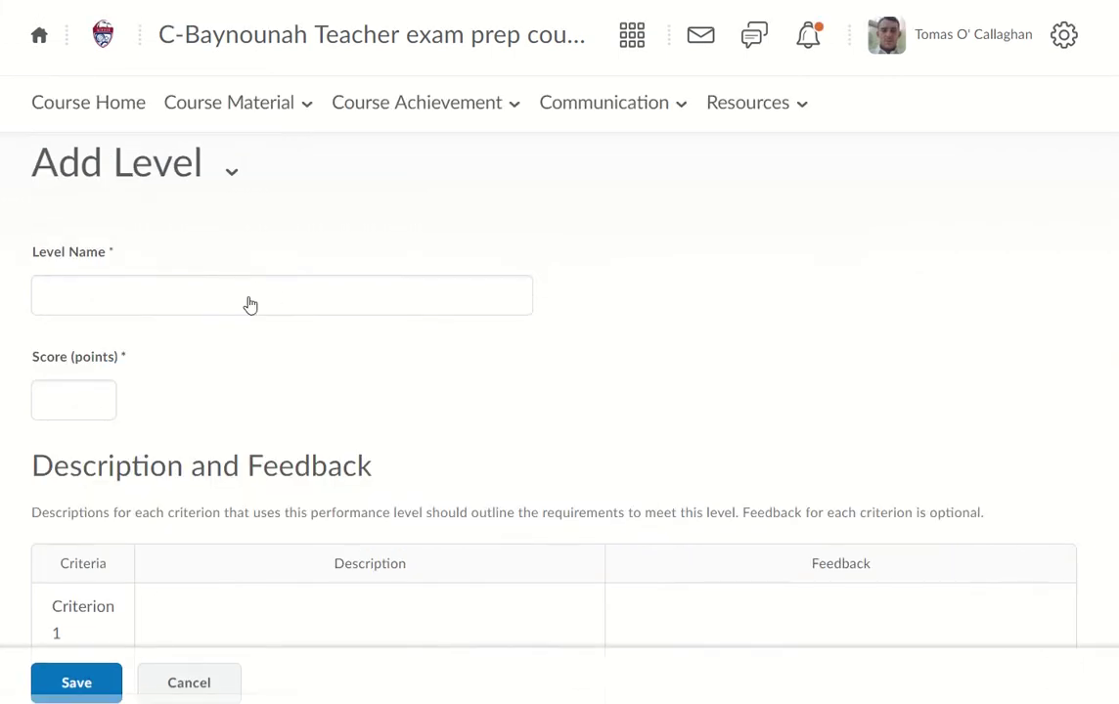
pyautogui.click(82, 403)
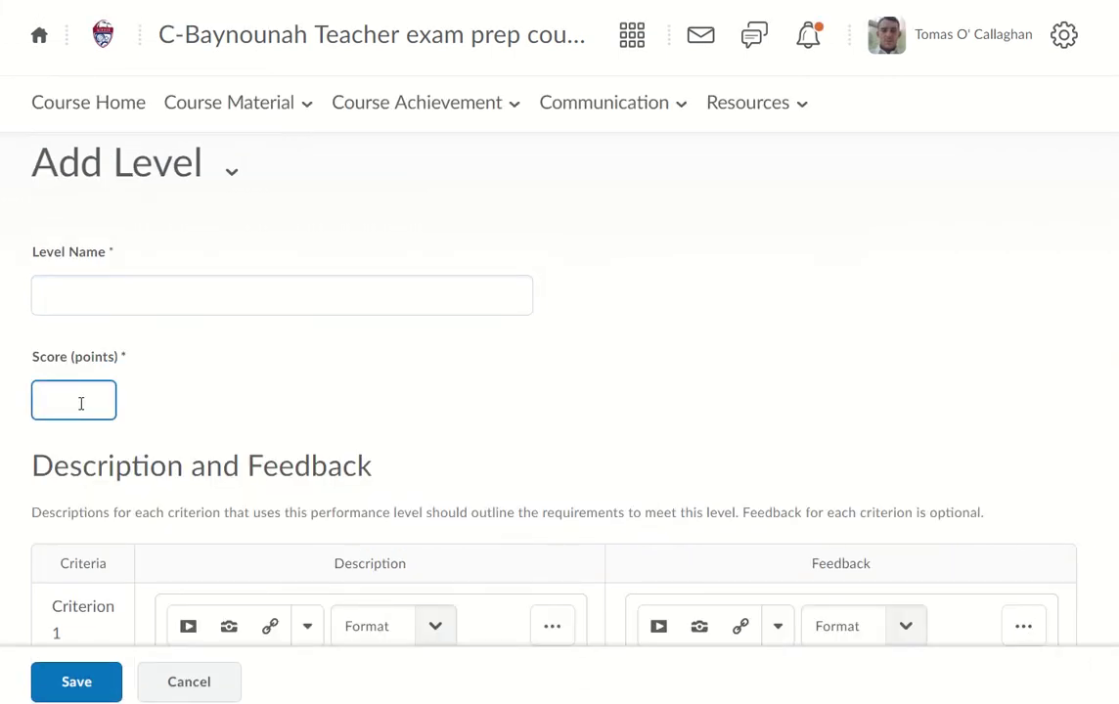
pyautogui.click(146, 295)
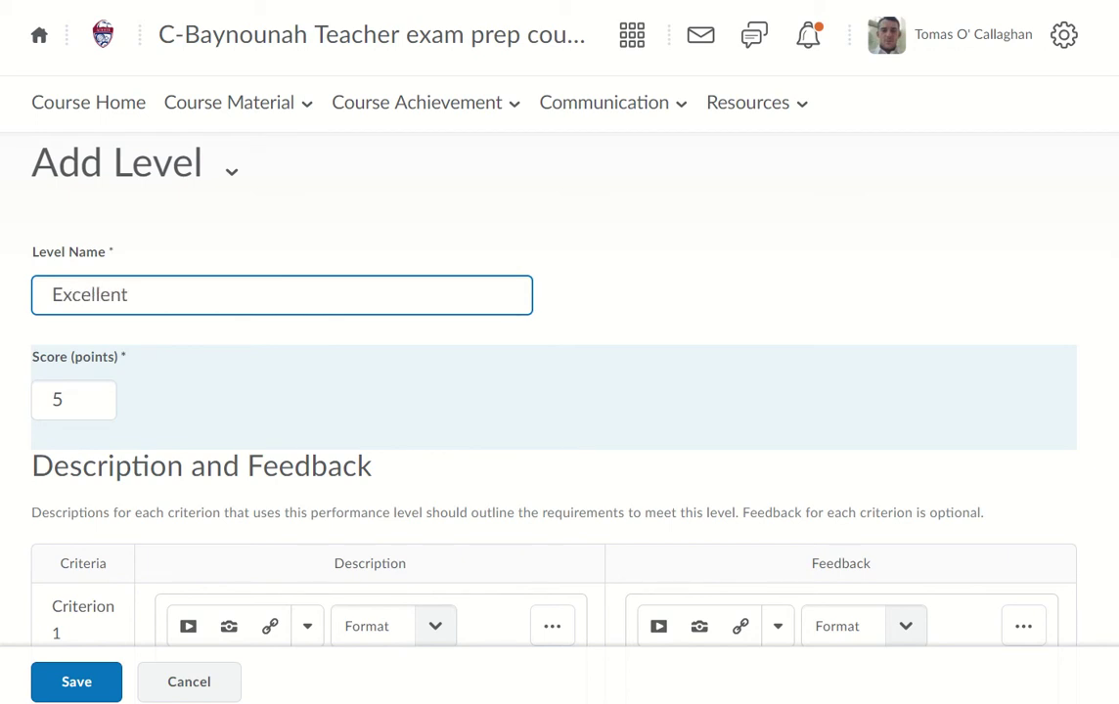
pyautogui.scroll(-3, 861, 206)
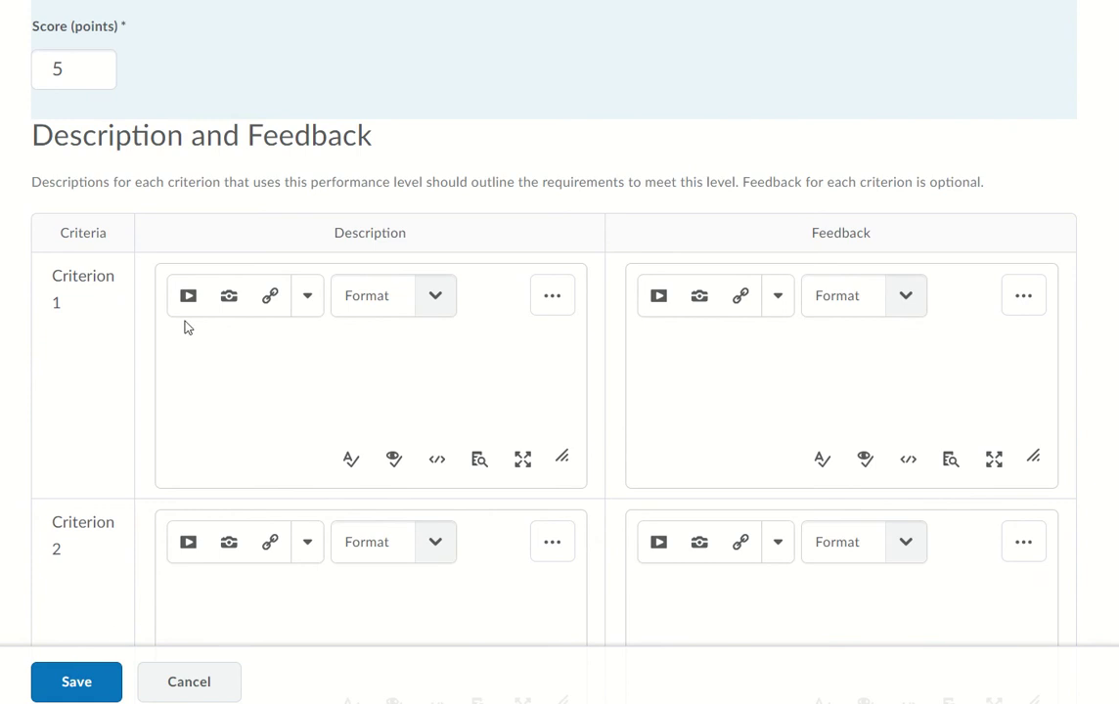
pyautogui.scroll(3, 188, 325)
pyautogui.click(125, 294)
pyautogui.click(73, 401)
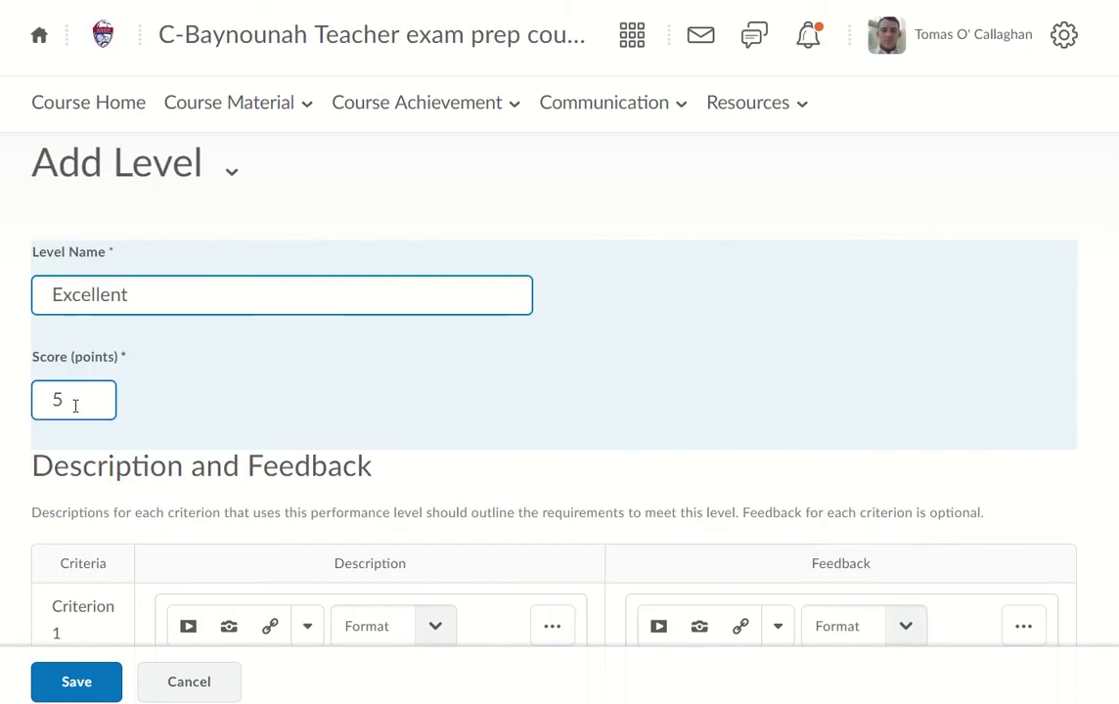
pyautogui.click(86, 681)
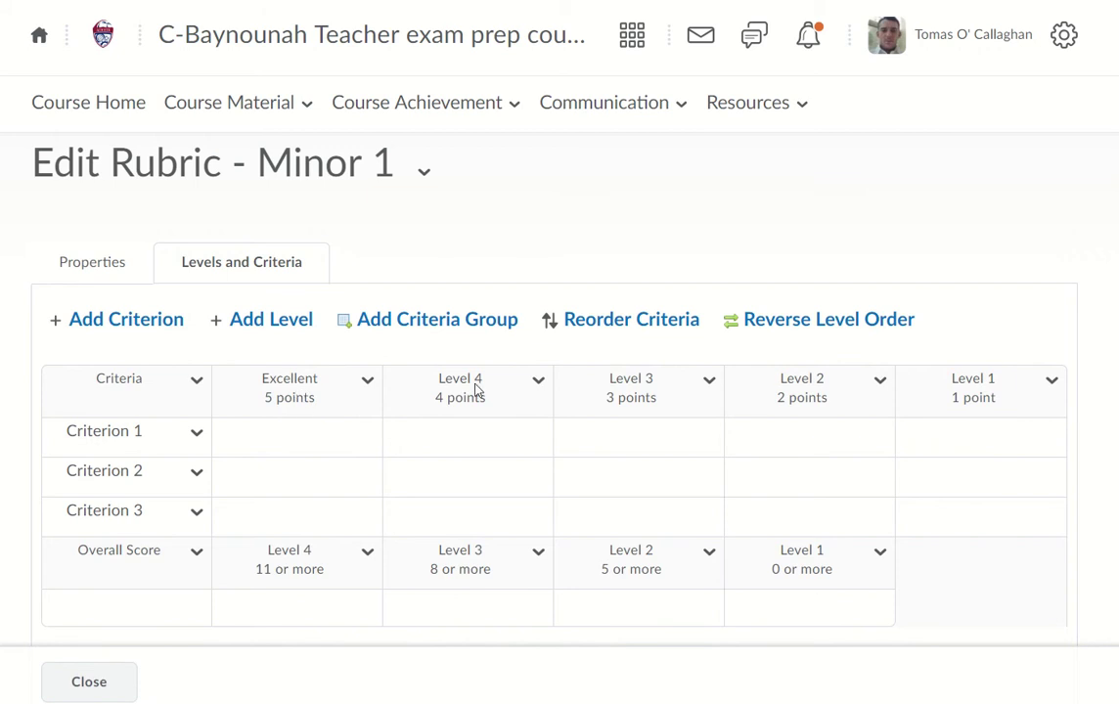
# Rename the rubric's 4-point level, Level 4, as "Good" and save it
pyautogui.moveTo(440, 380); pyautogui.dragTo(481, 389)
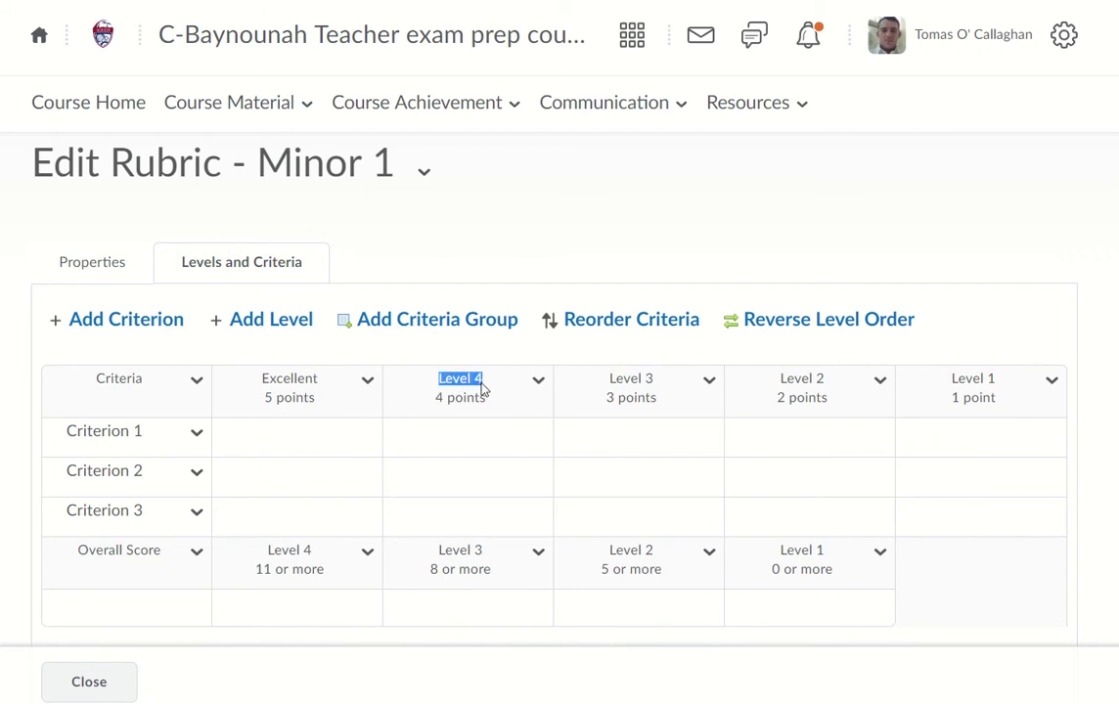
pyautogui.click(539, 382)
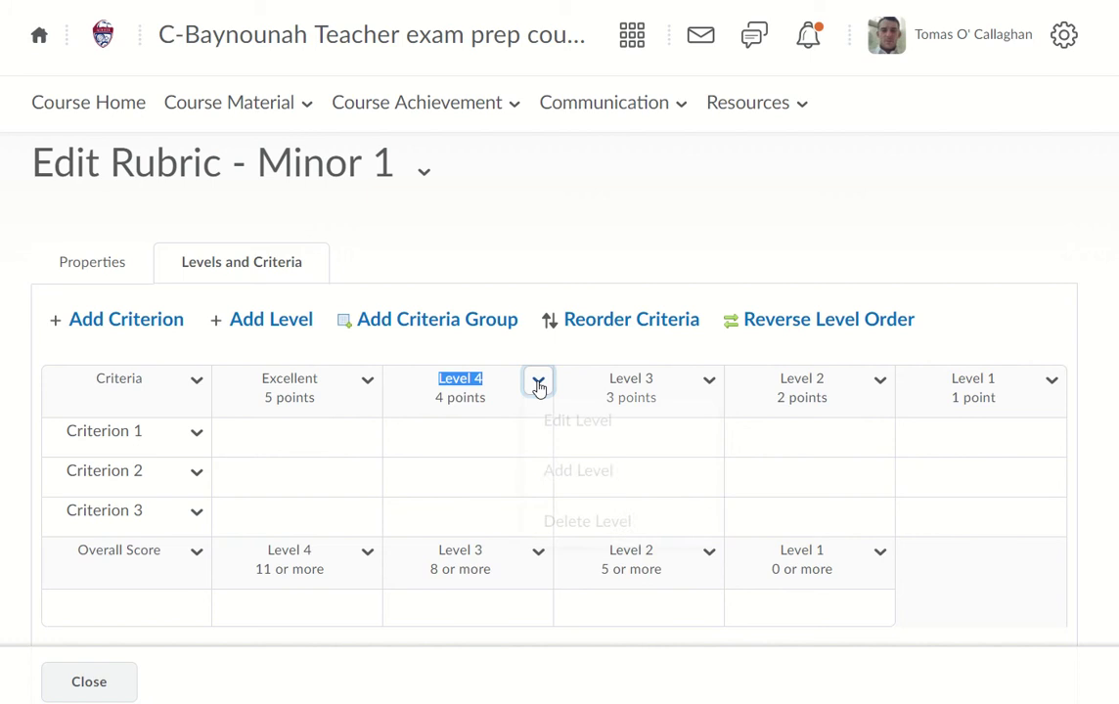
pyautogui.click(667, 436)
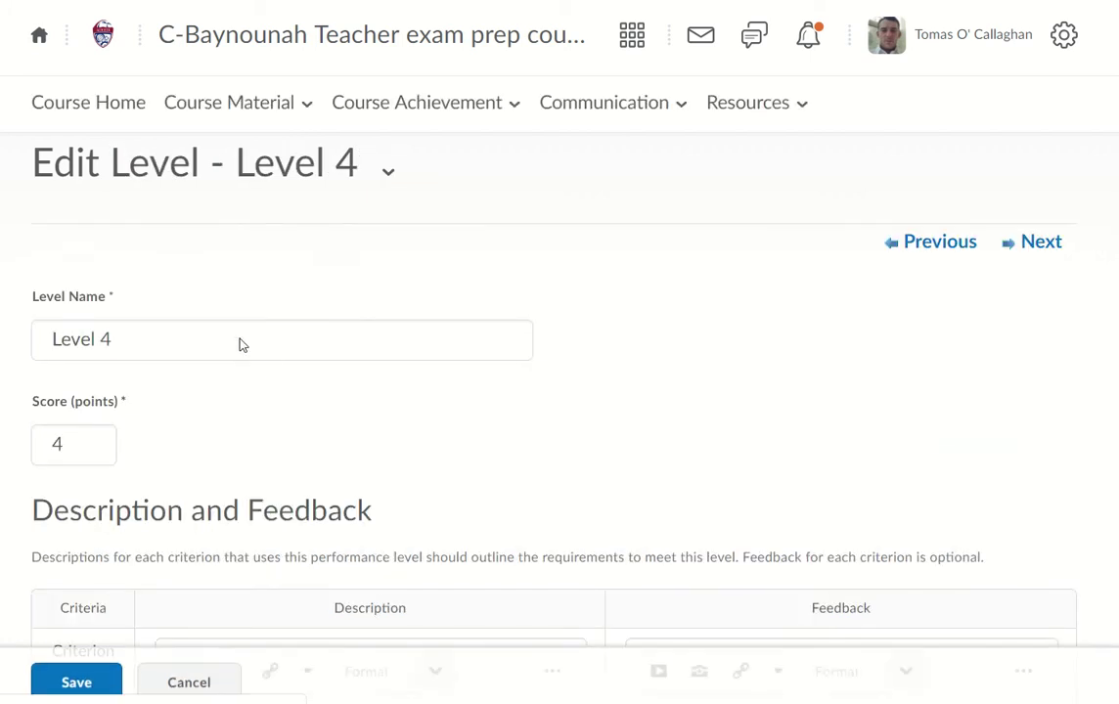
pyautogui.click(237, 334)
pyautogui.hotkey('ctrl', 'a')
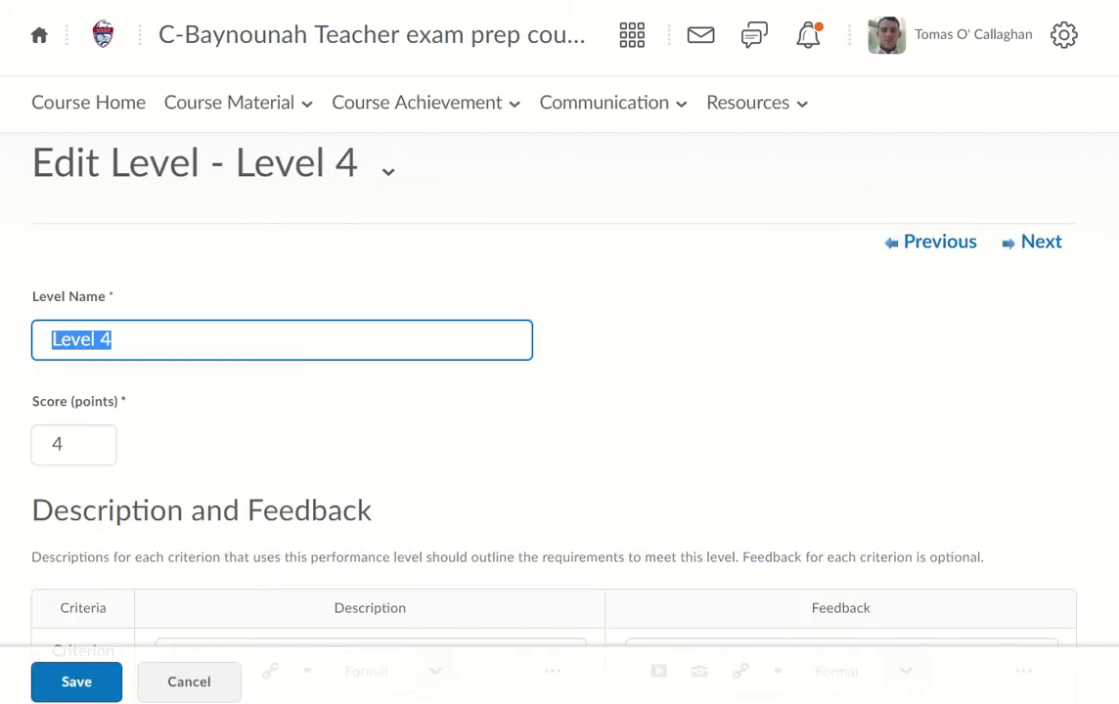
pyautogui.write('Good')
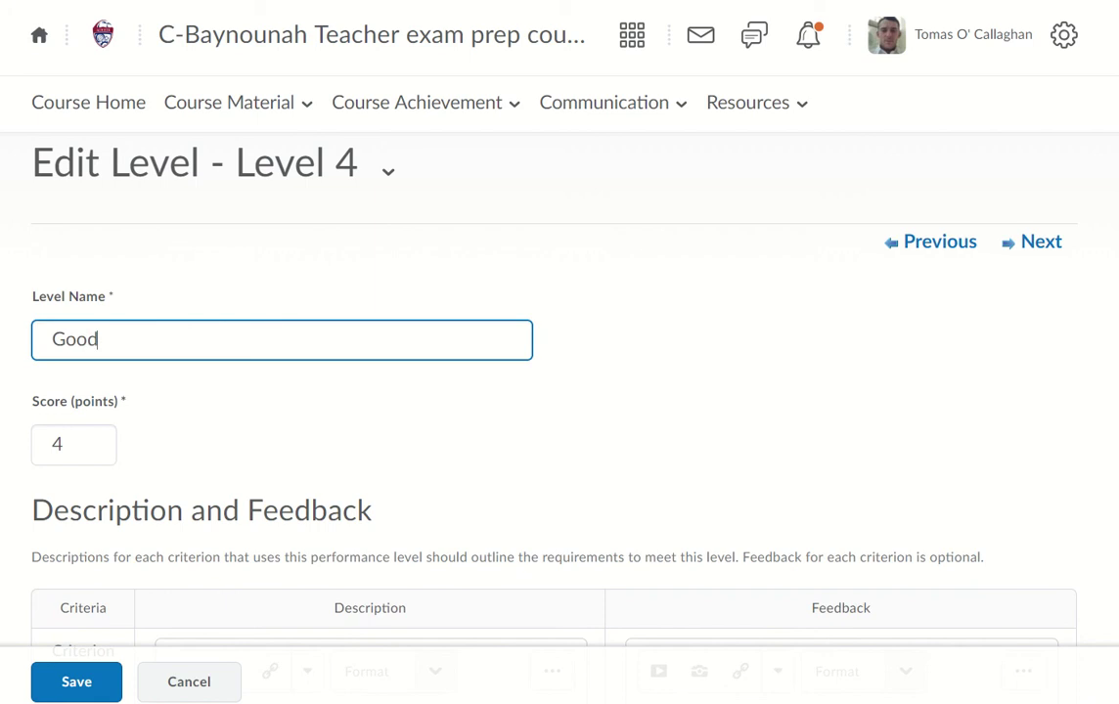
pyautogui.click(57, 679)
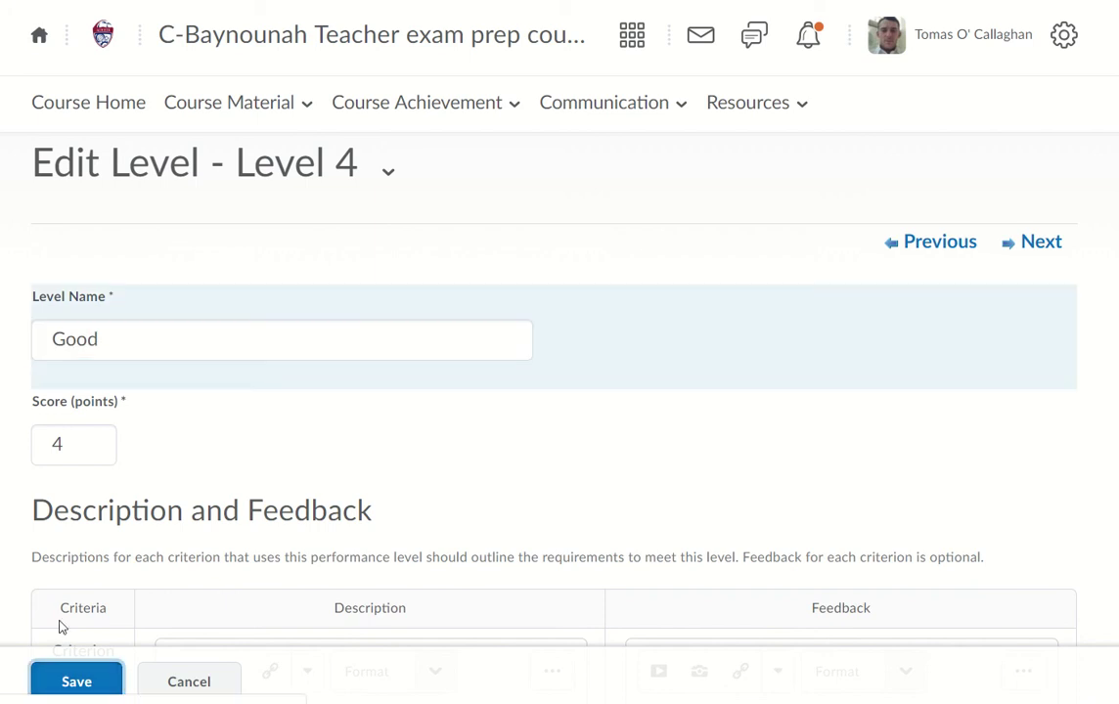
pyautogui.click(76, 681)
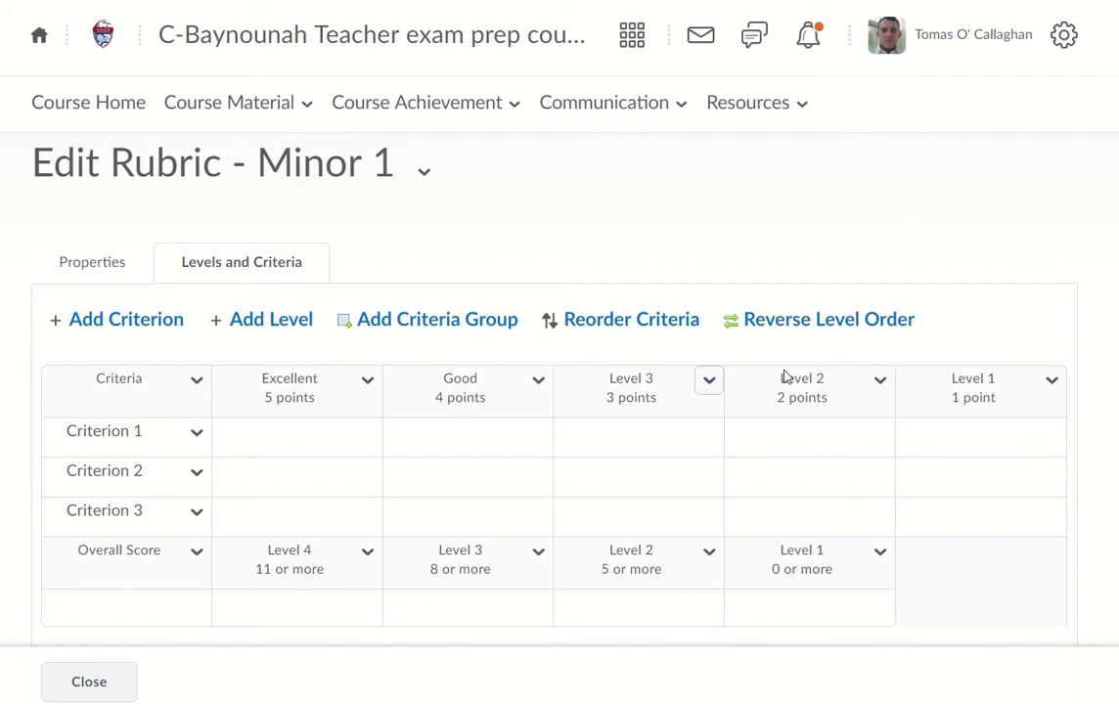
# Rename the rubric's 3-point level, Level 3, as "Average" and save it
pyautogui.moveTo(612, 382); pyautogui.dragTo(711, 382)
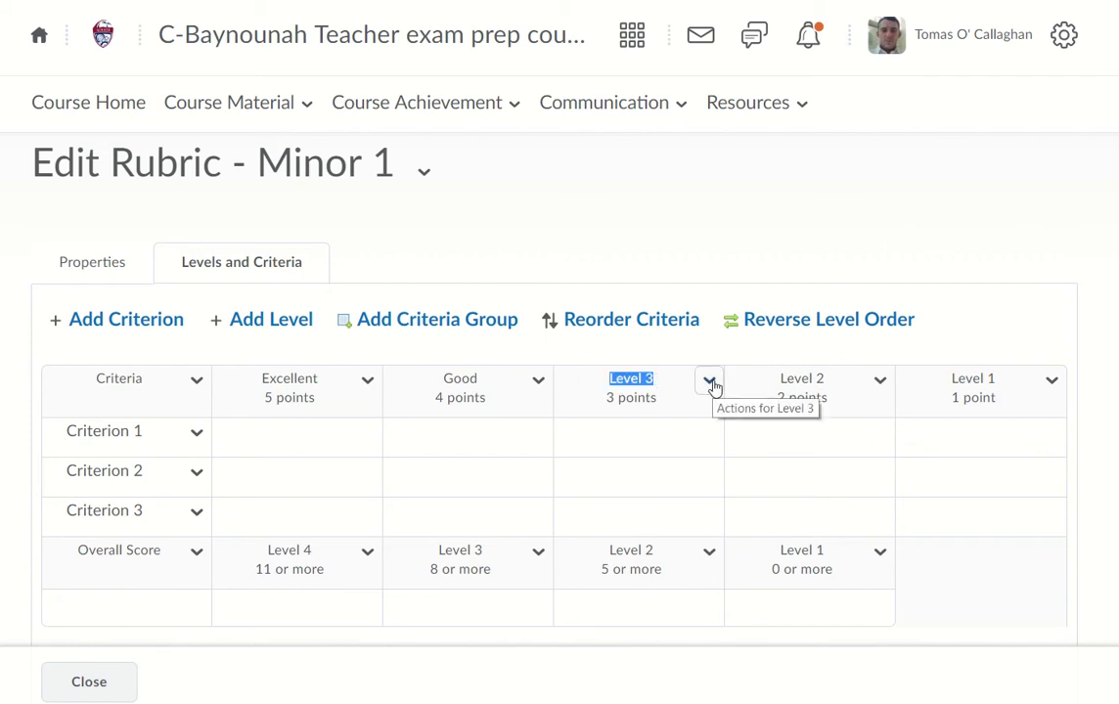
pyautogui.click(713, 386)
pyautogui.click(752, 423)
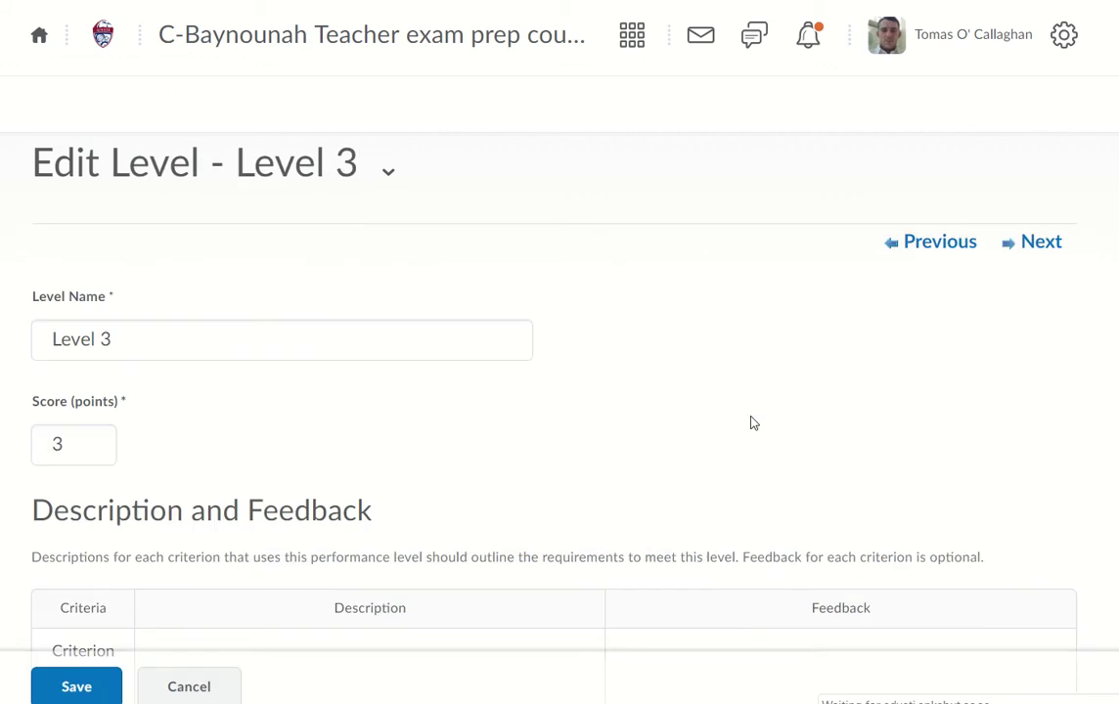
pyautogui.click(199, 325)
pyautogui.hotkey('ctrl', 'a')
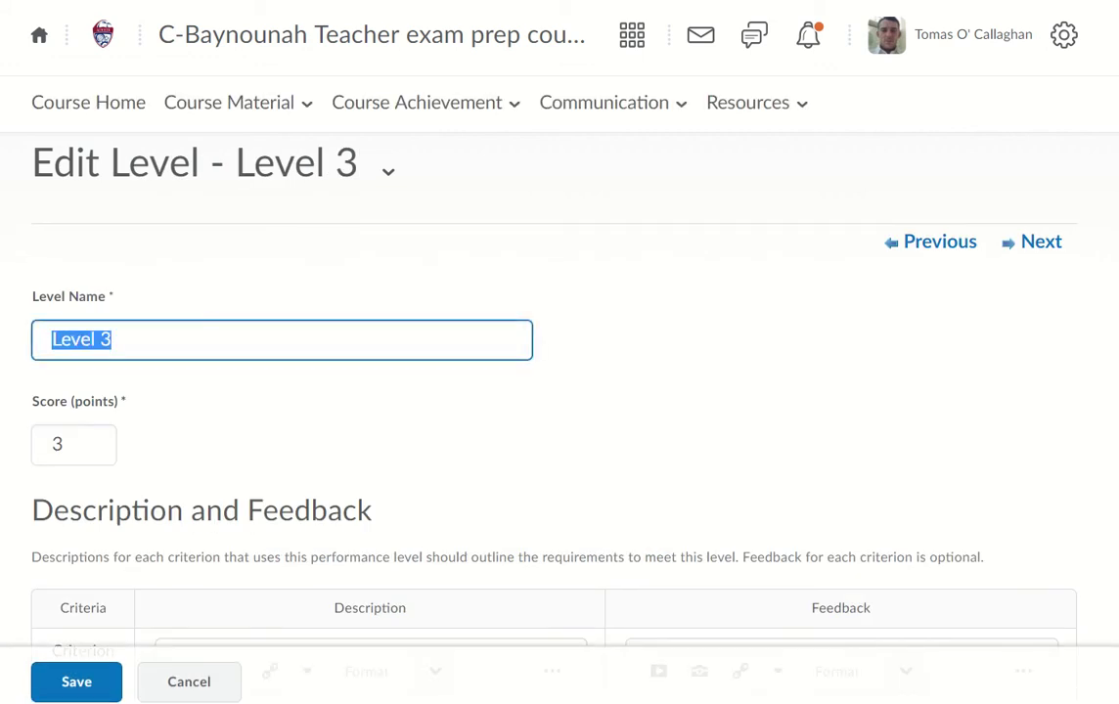
pyautogui.write('Average')
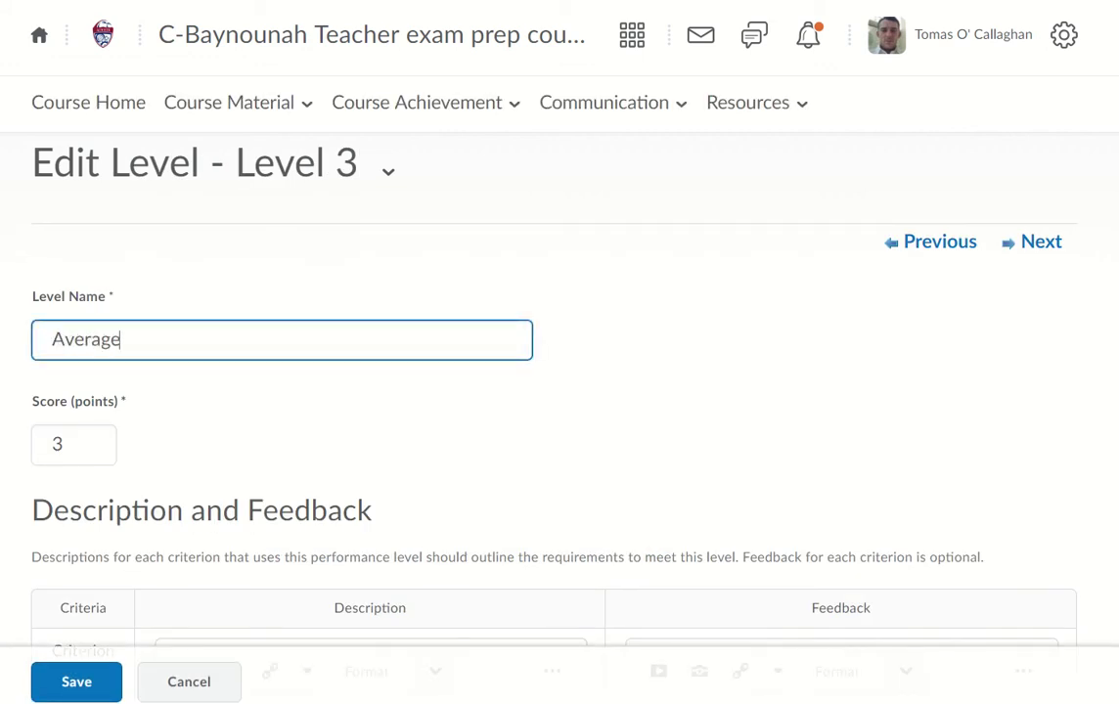
pyautogui.click(69, 676)
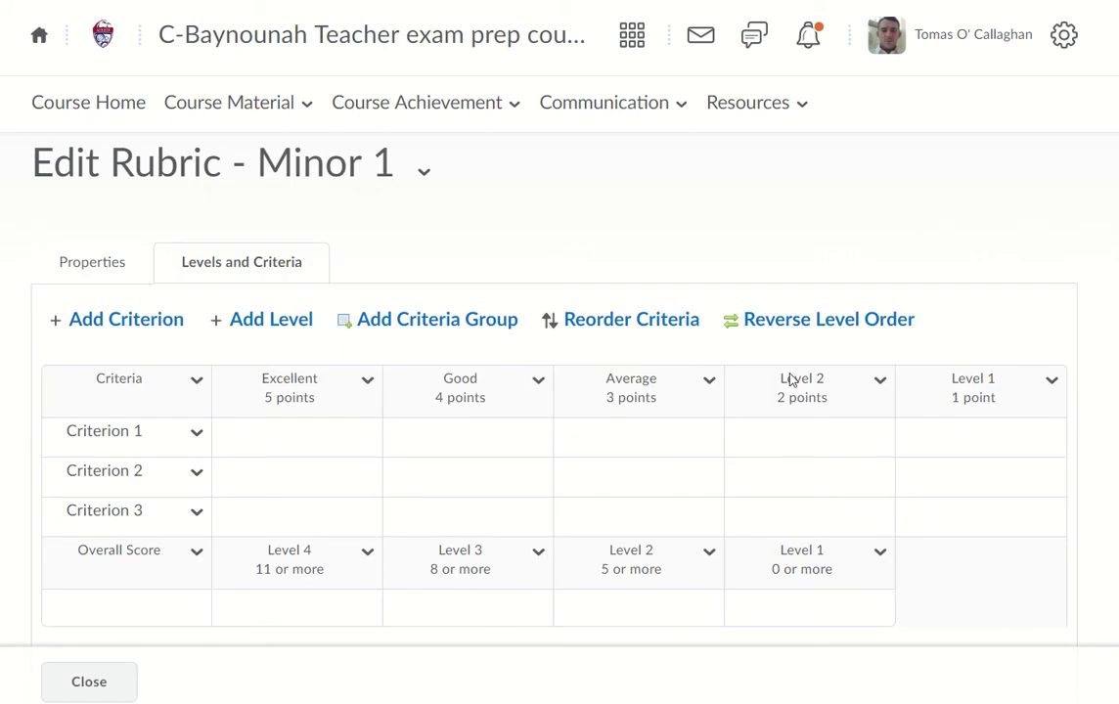
pyautogui.doubleClick(790, 376)
pyautogui.moveTo(937, 378); pyautogui.dragTo(994, 383)
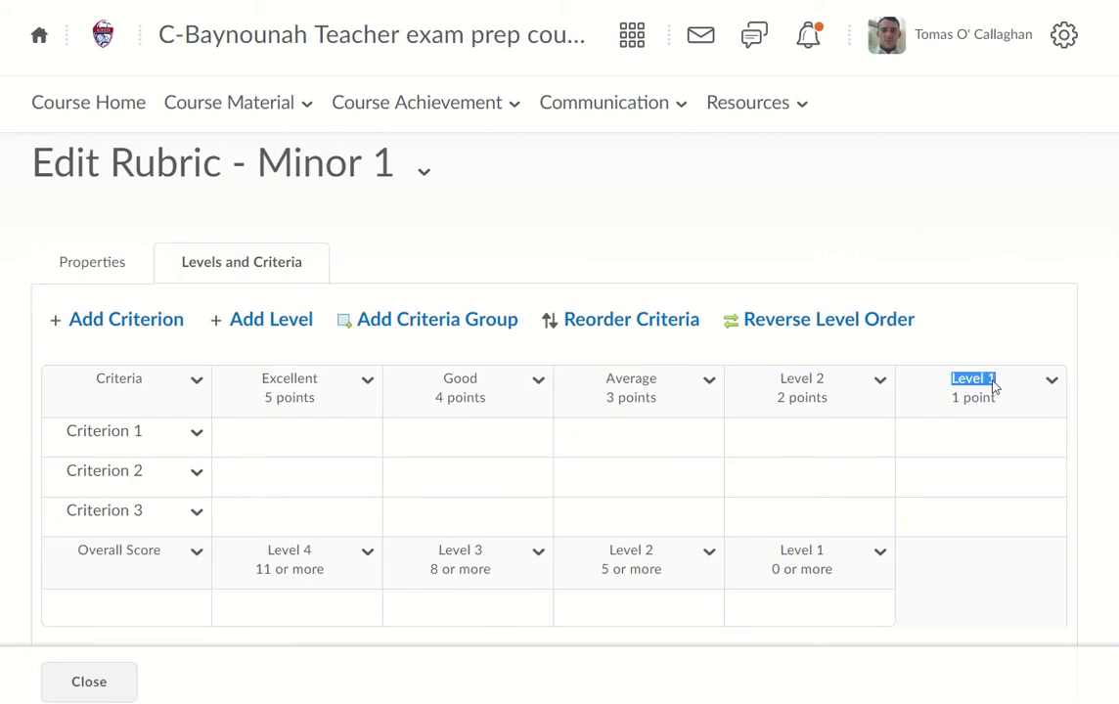
pyautogui.click(281, 447)
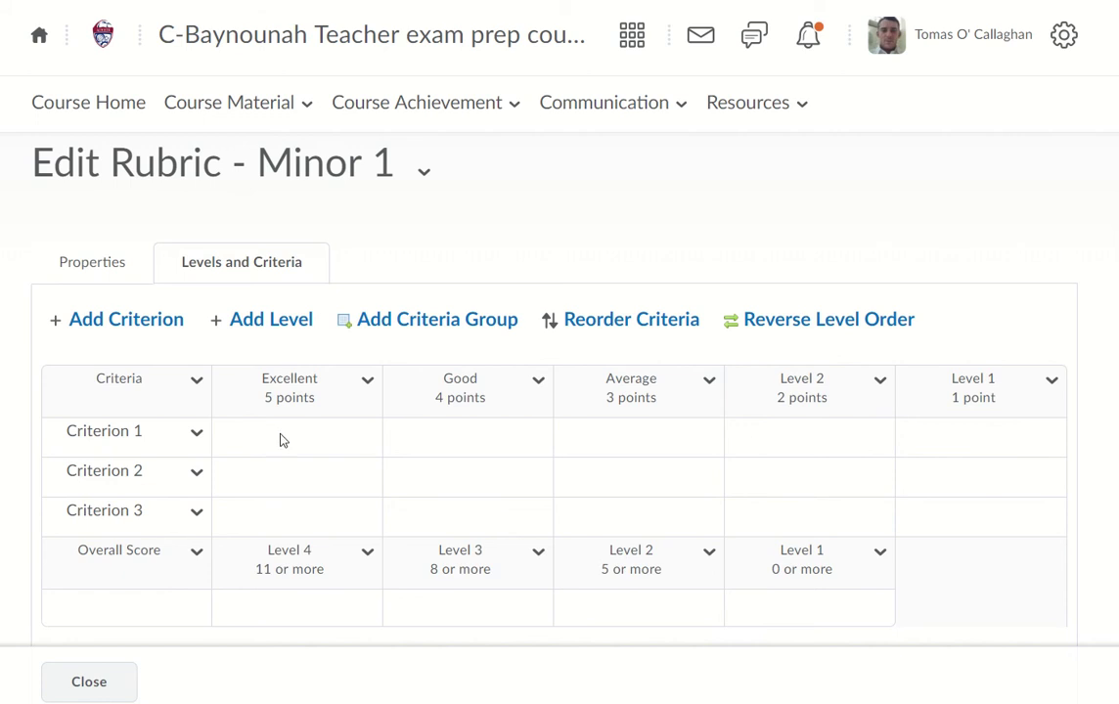
pyautogui.moveTo(64, 432); pyautogui.dragTo(163, 512)
pyautogui.click(164, 442)
pyautogui.moveTo(170, 432); pyautogui.dragTo(56, 433)
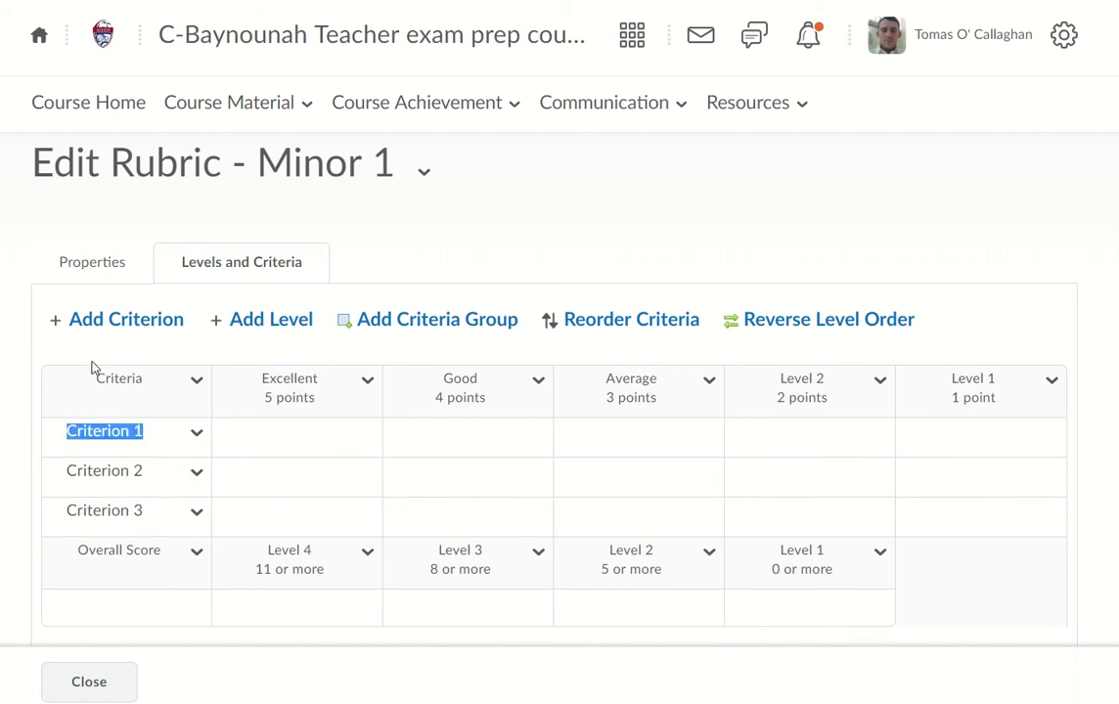
pyautogui.click(89, 456)
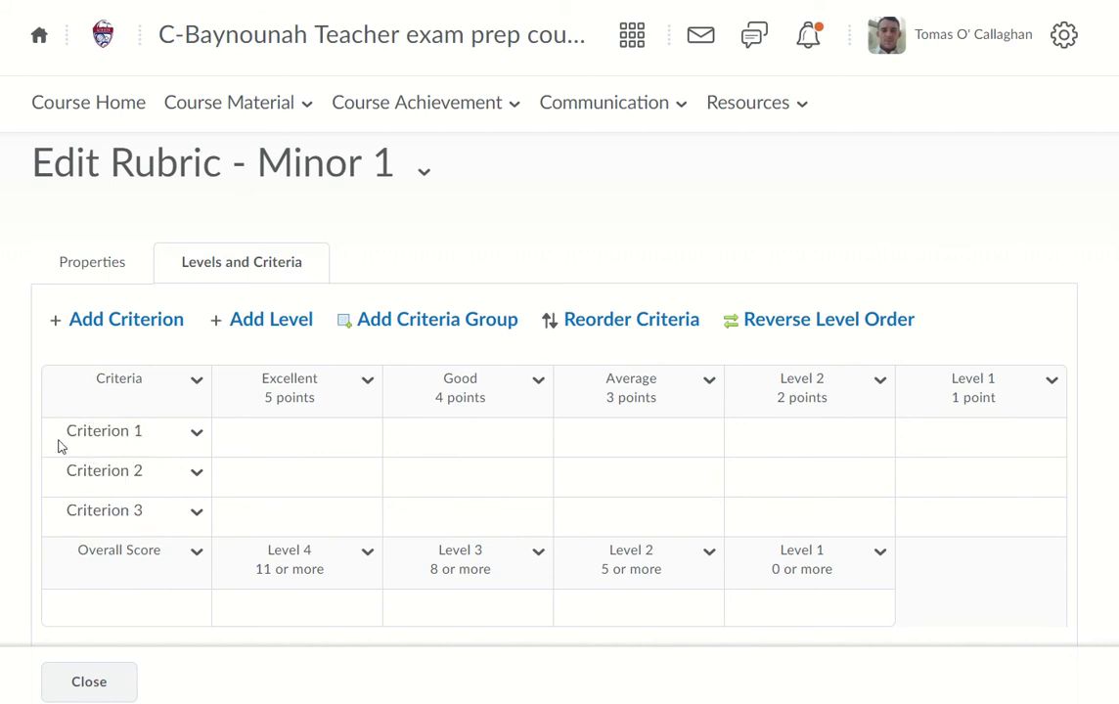
pyautogui.moveTo(68, 437); pyautogui.dragTo(149, 442)
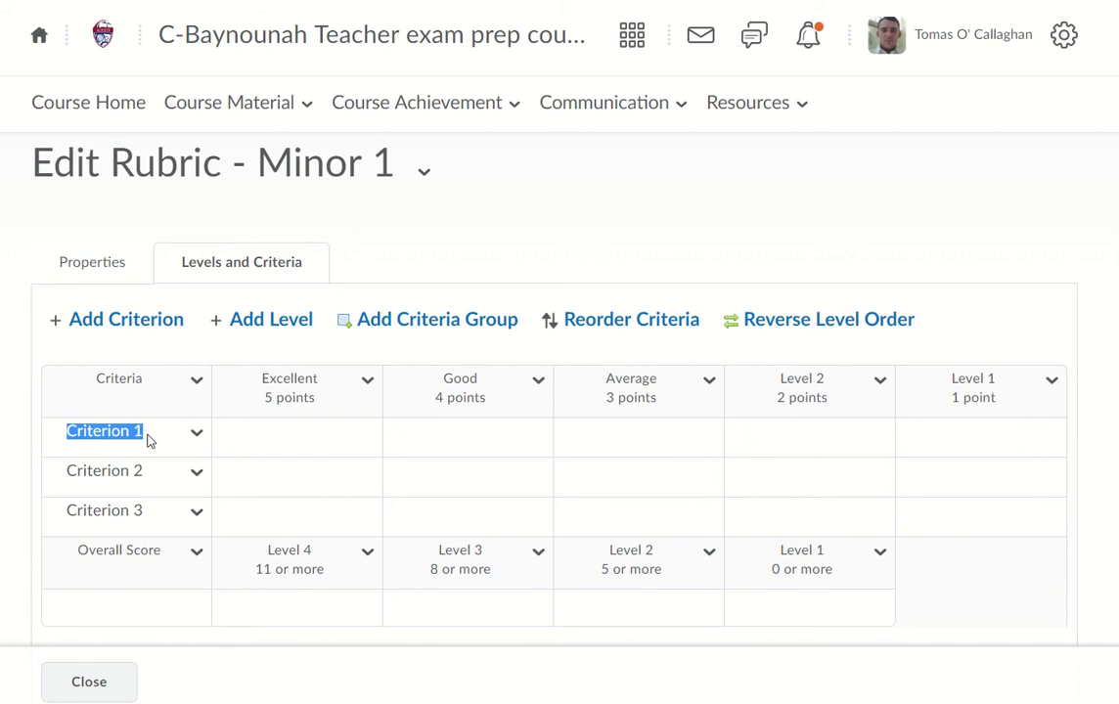
# Open Criterion 1 for editing and rename it as "Task Completion"
pyautogui.click(196, 437)
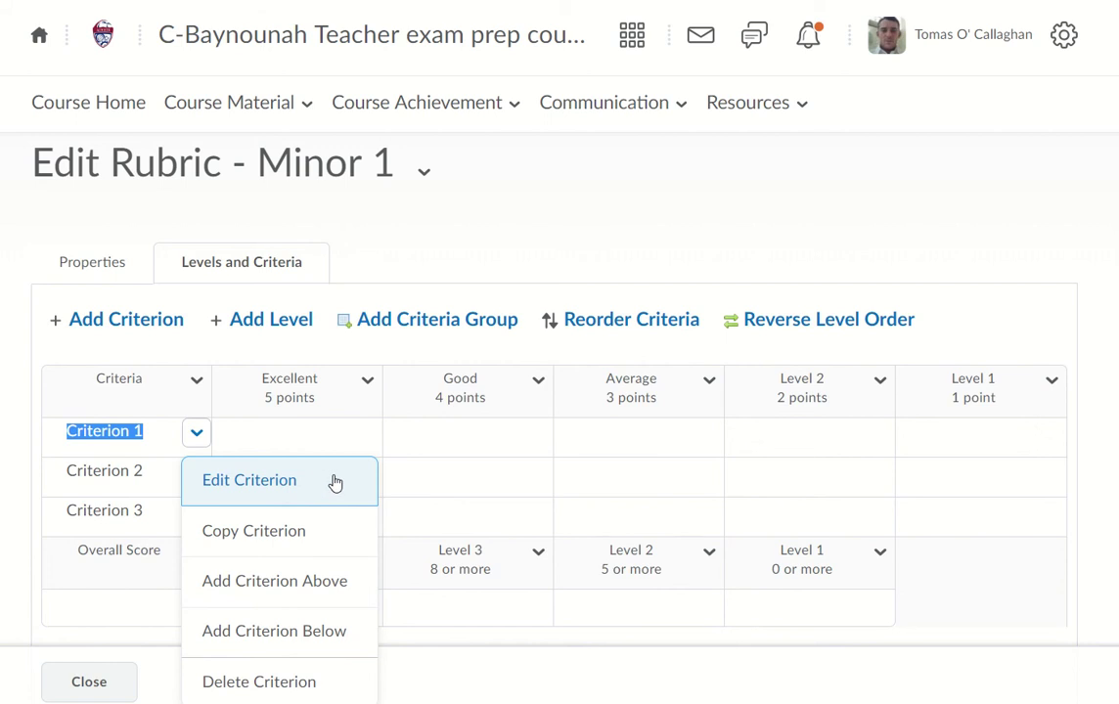
pyautogui.scroll(-1, 338, 480)
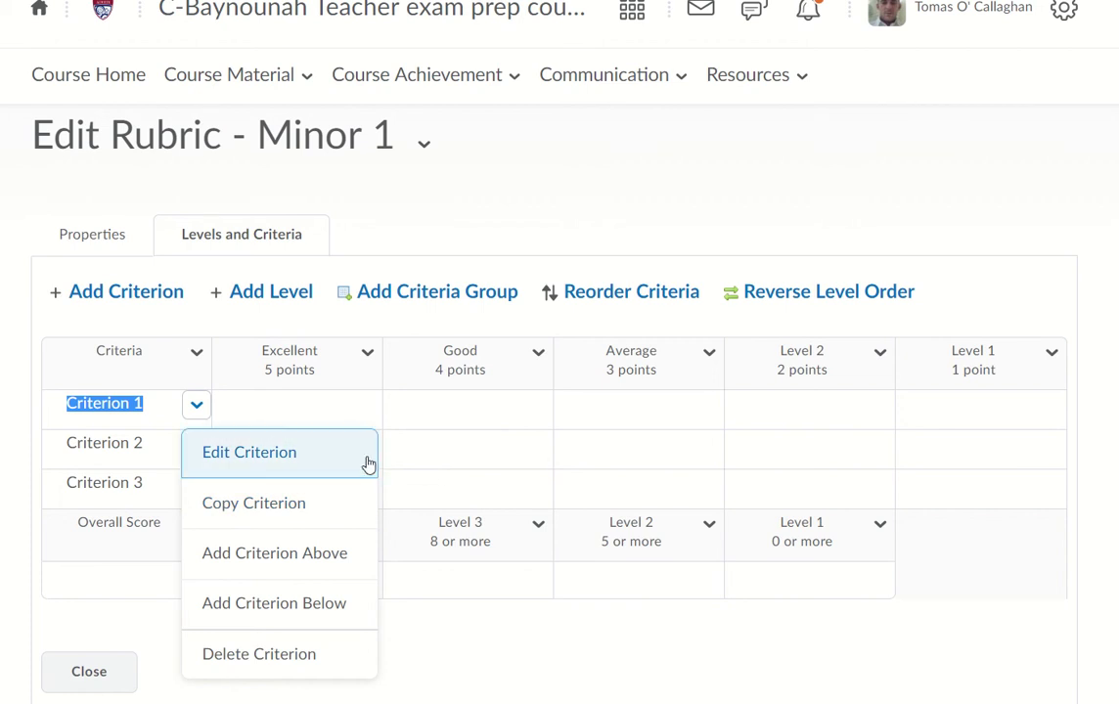
pyautogui.click(337, 459)
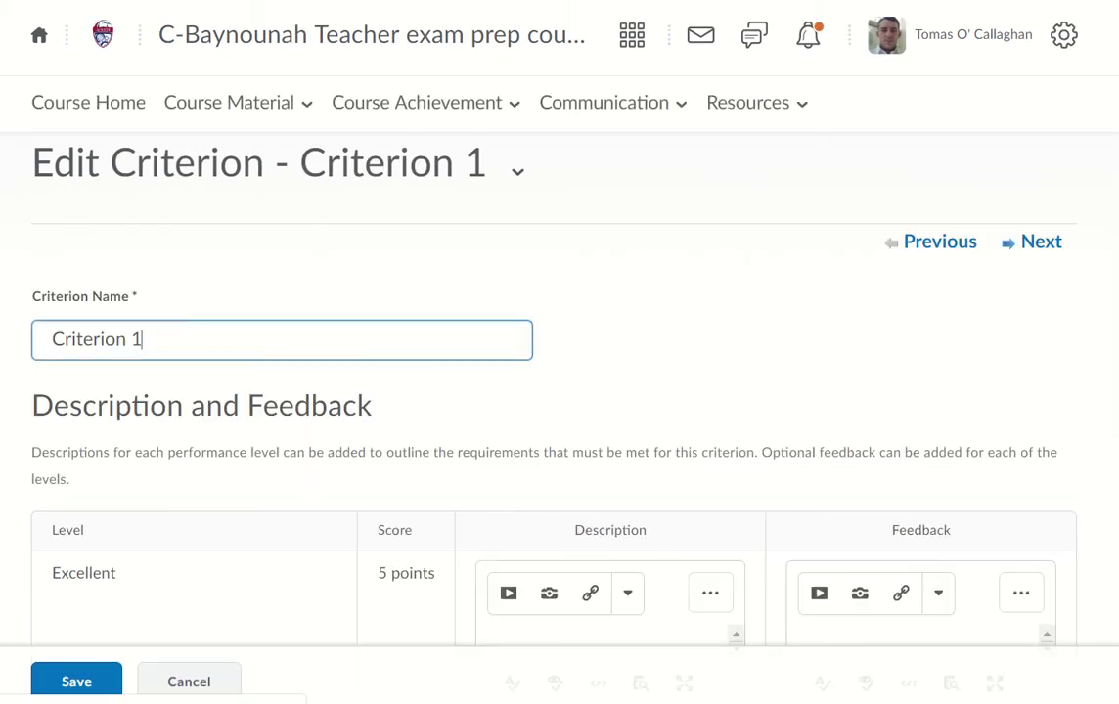
pyautogui.write('Ta')
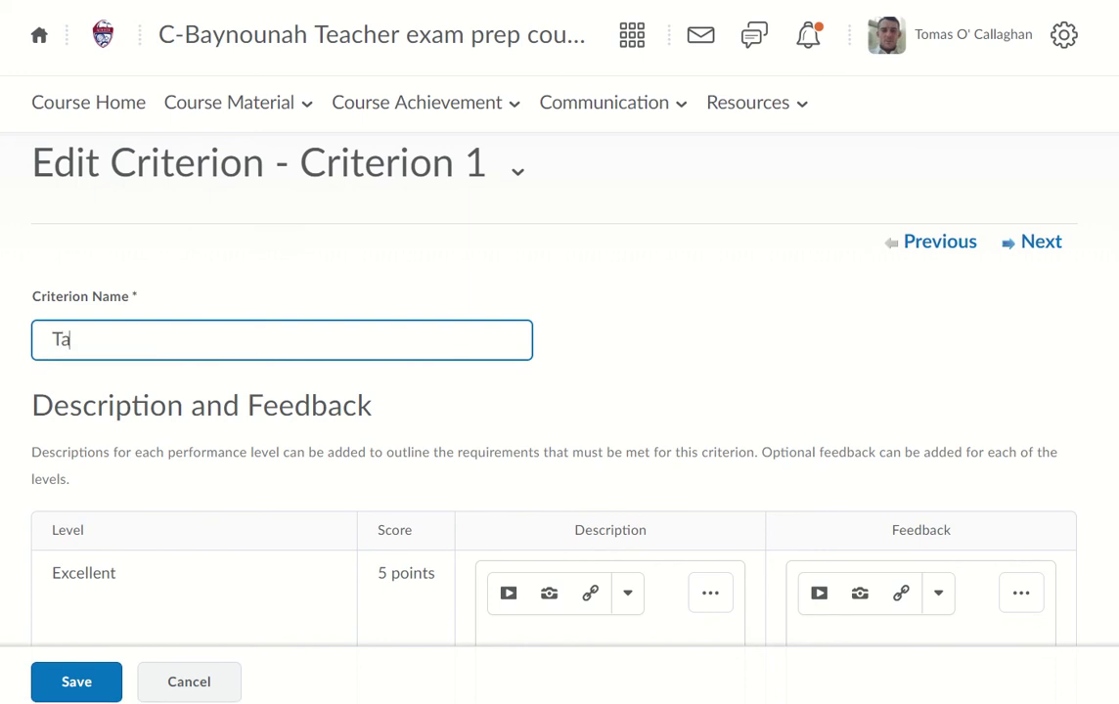
pyautogui.write('sk com')
pyautogui.press('BackSpace')
pyautogui.press('BackSpace')
pyautogui.write('pletion')
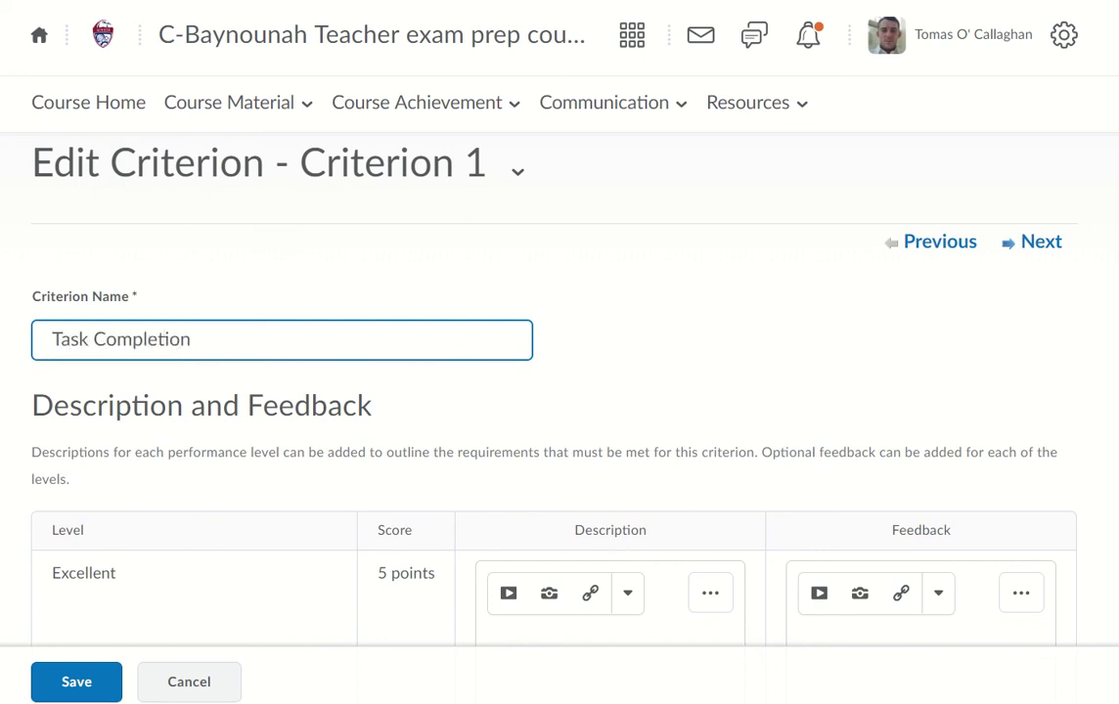
# Enter the description "The student completed all three assigned tasks with ..." for the Excellent level of the Task Completion criterion
pyautogui.middleClick(662, 307)
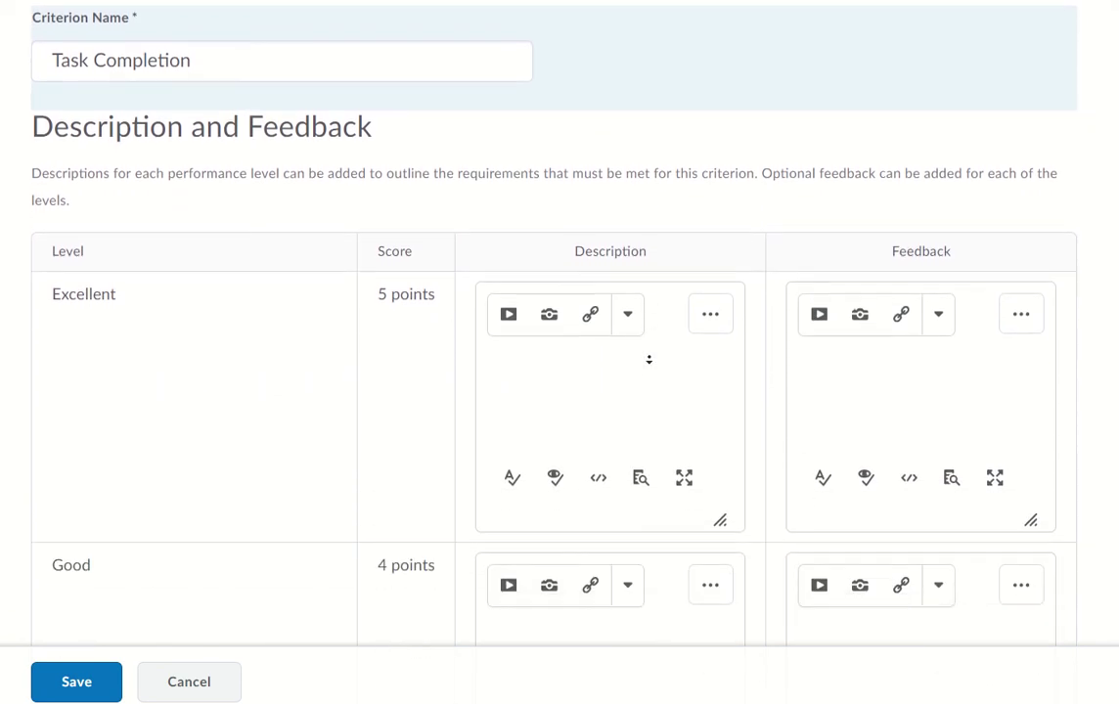
pyautogui.click(634, 360)
pyautogui.middleClick(156, 243)
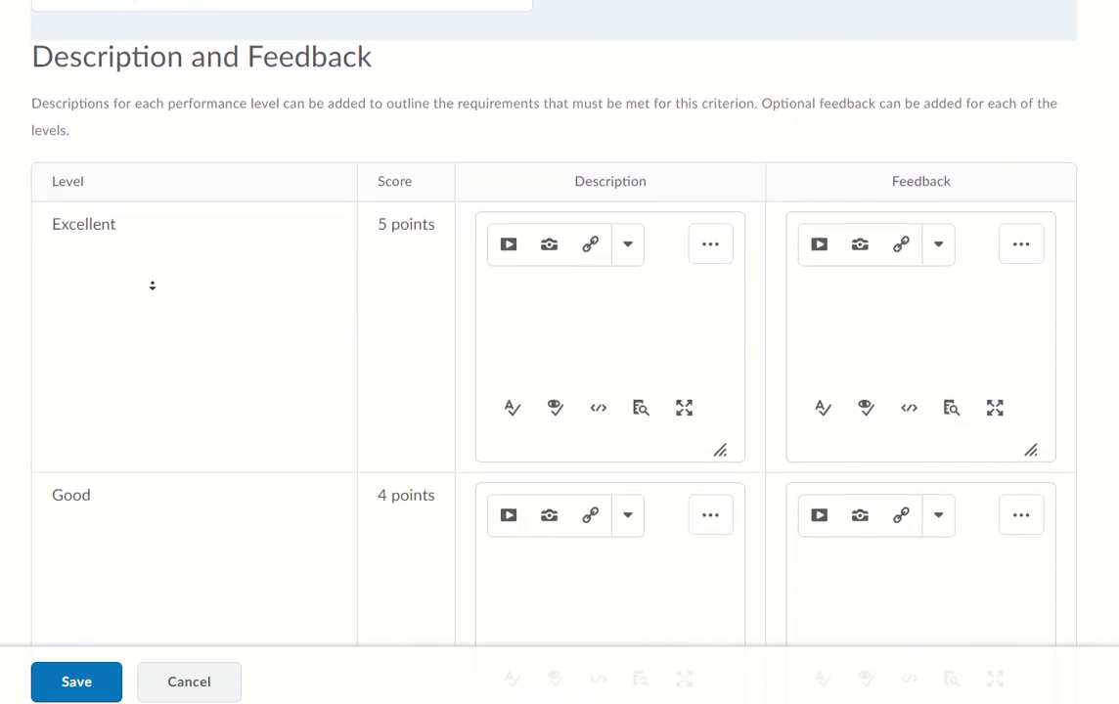
pyautogui.click(160, 294)
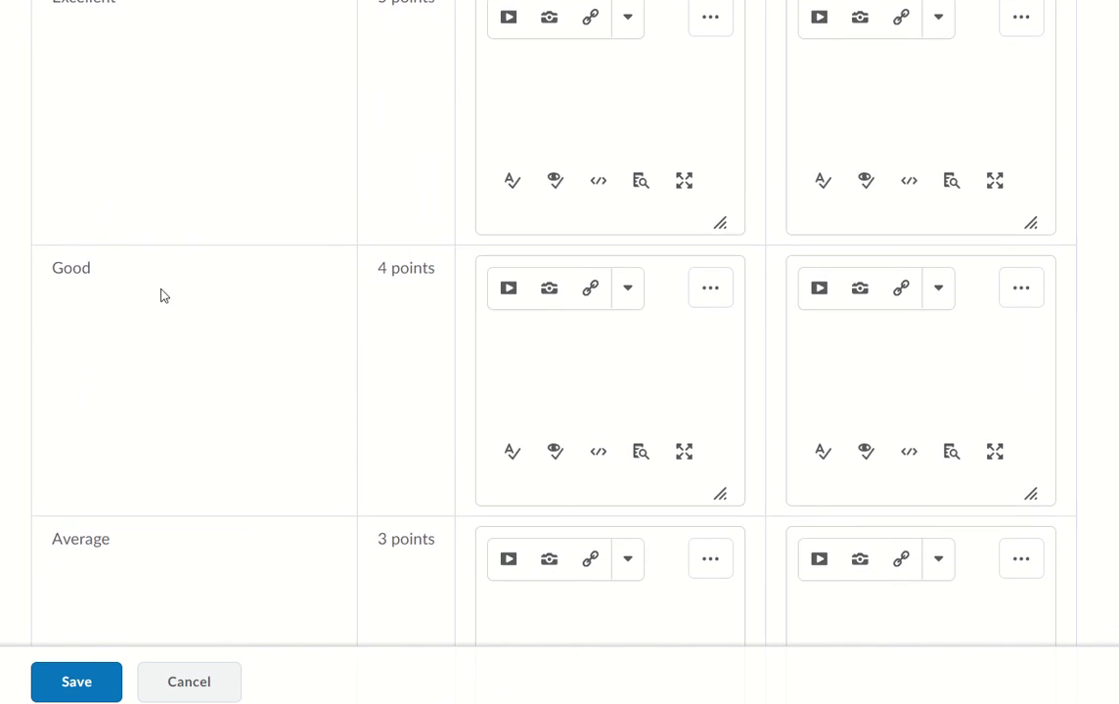
pyautogui.scroll(3, 347, 332)
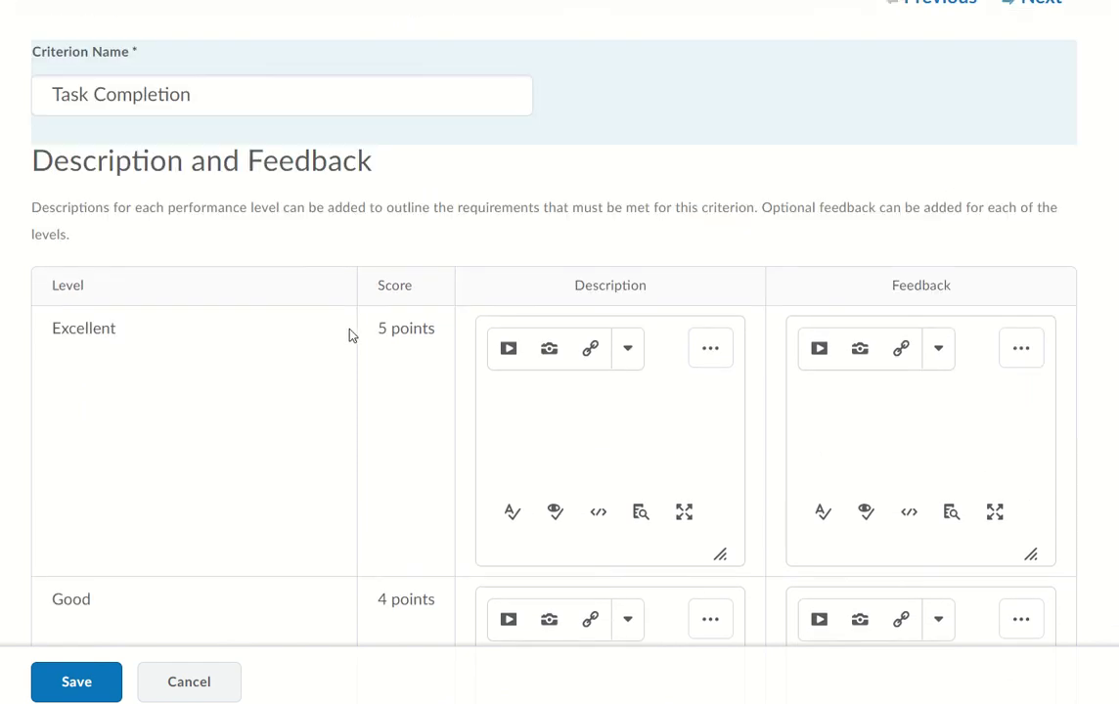
pyautogui.click(506, 408)
pyautogui.write('The student')
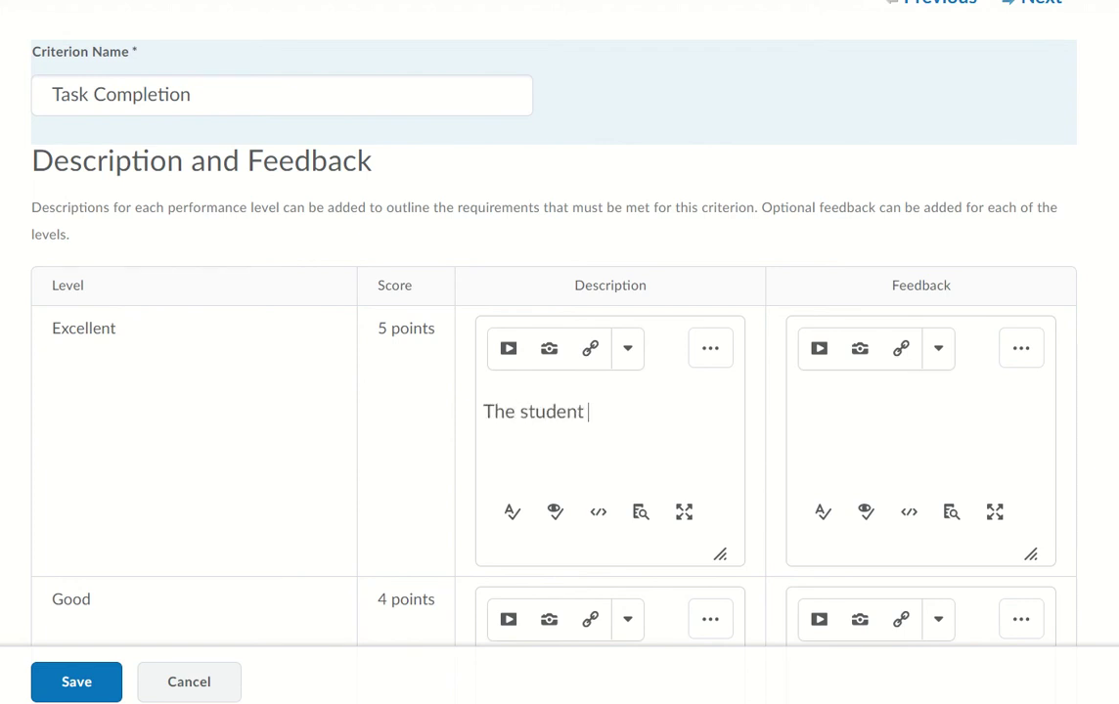
pyautogui.write(' completed all')
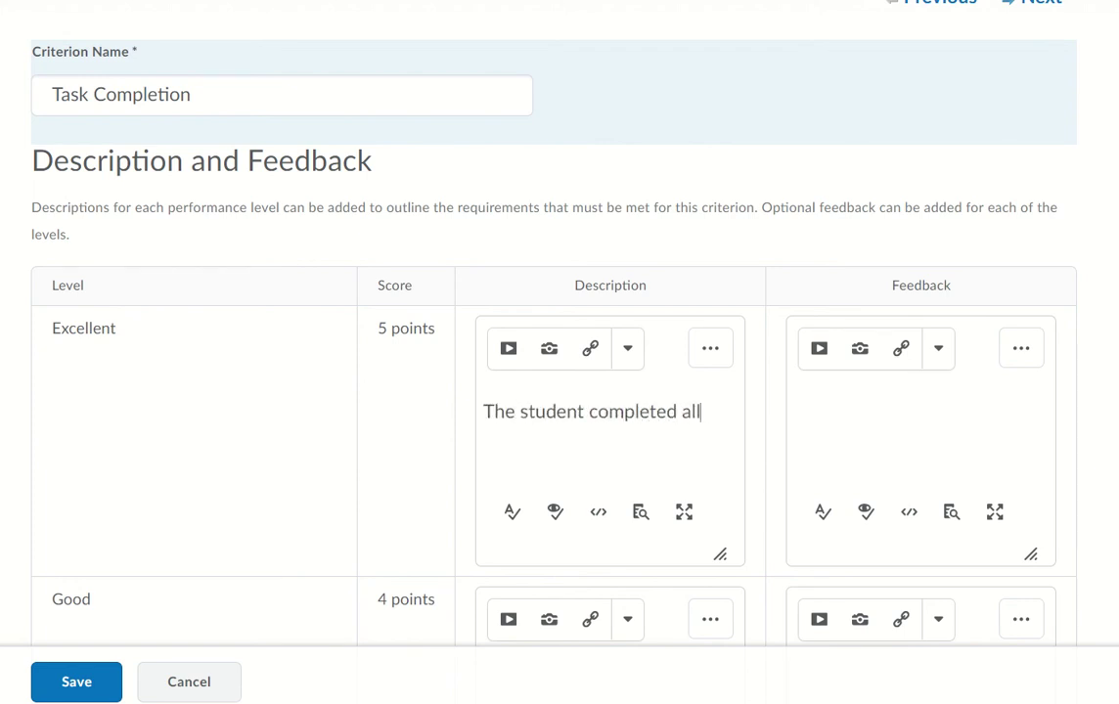
pyautogui.write(' three assign')
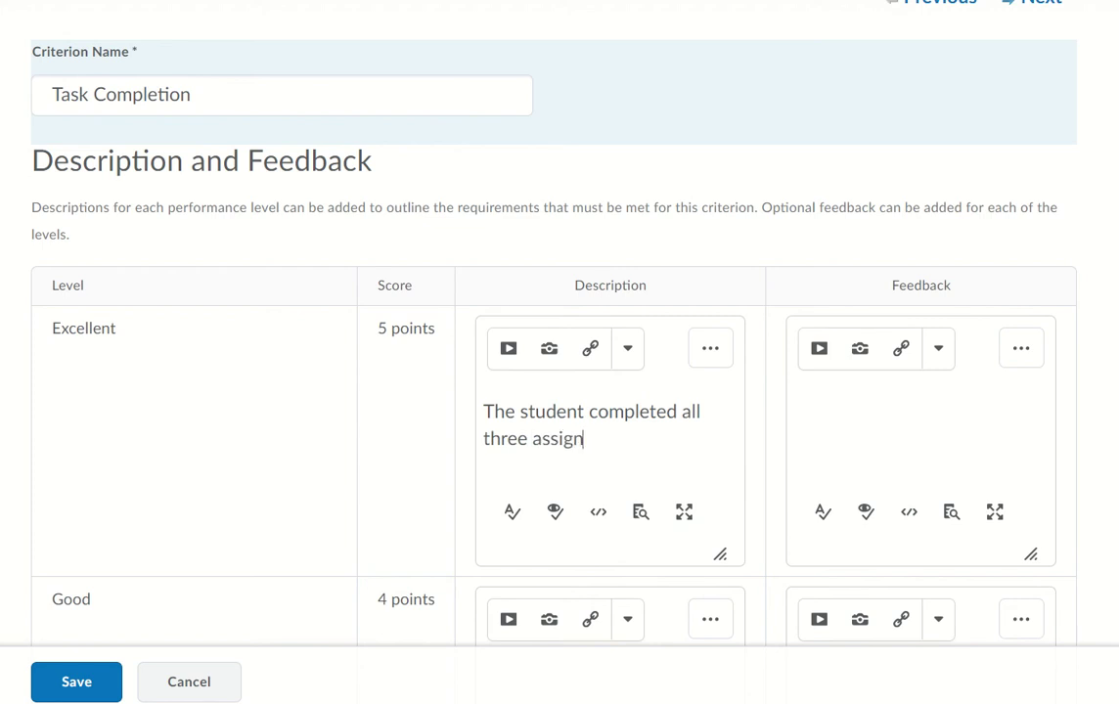
pyautogui.write('ed tasks with ...')
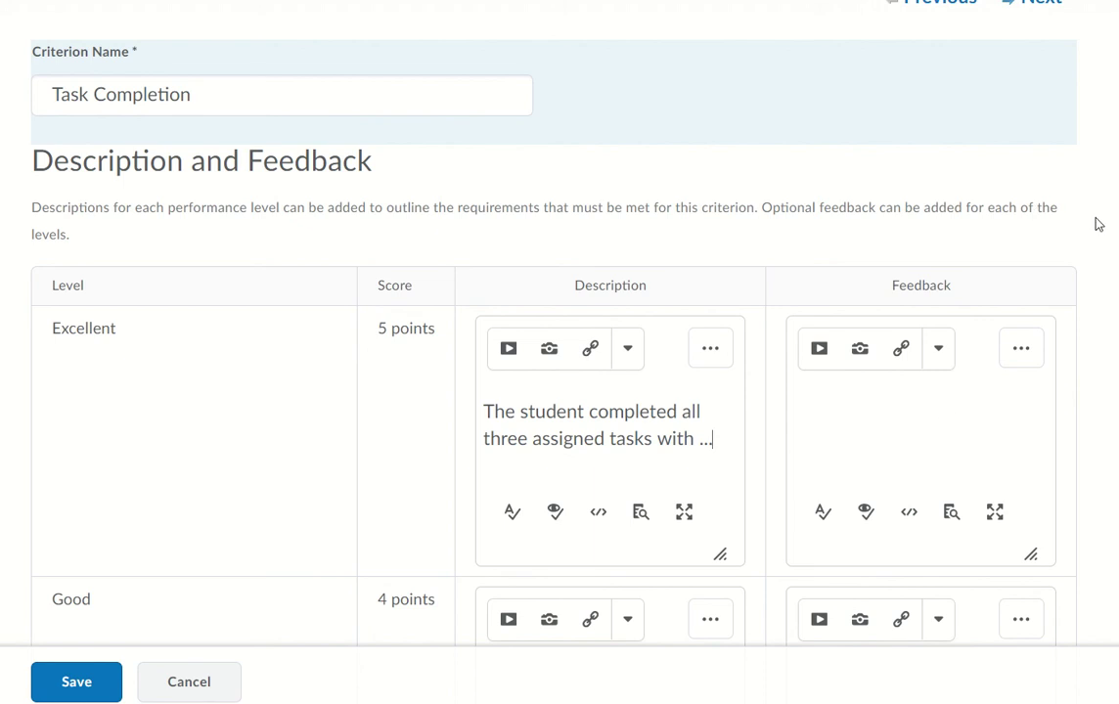
# Look through the description fields of the remaining levels and save the Task Completion criterion
pyautogui.scroll(-3, 1096, 245)
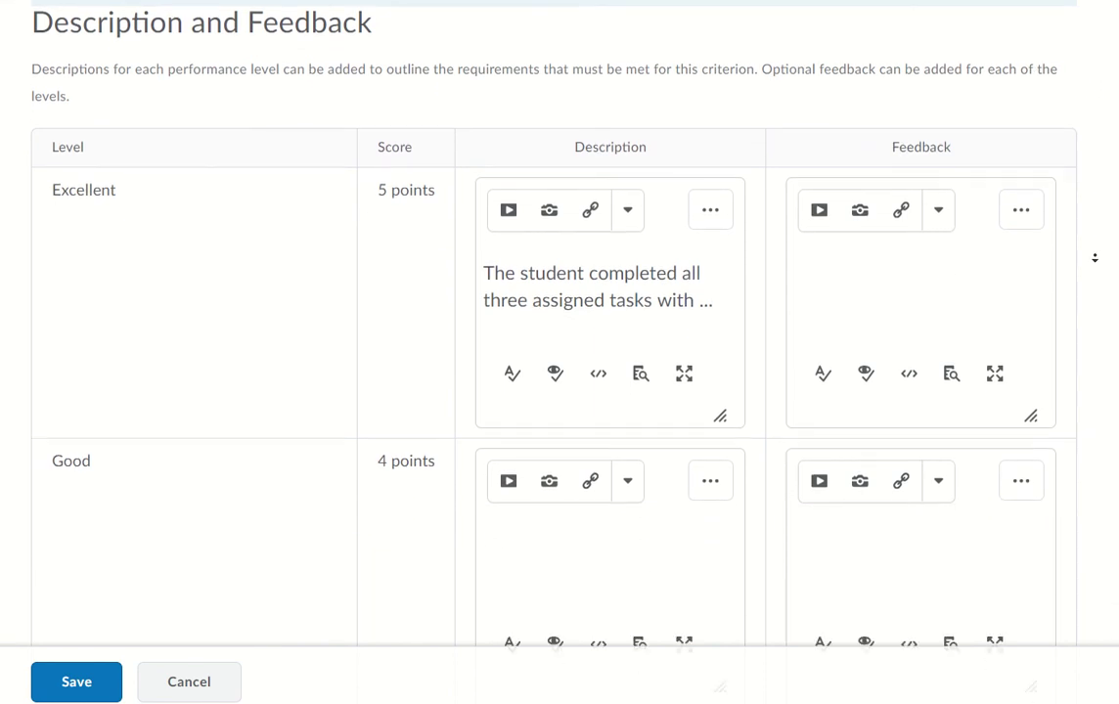
pyautogui.scroll(-1, 1095, 258)
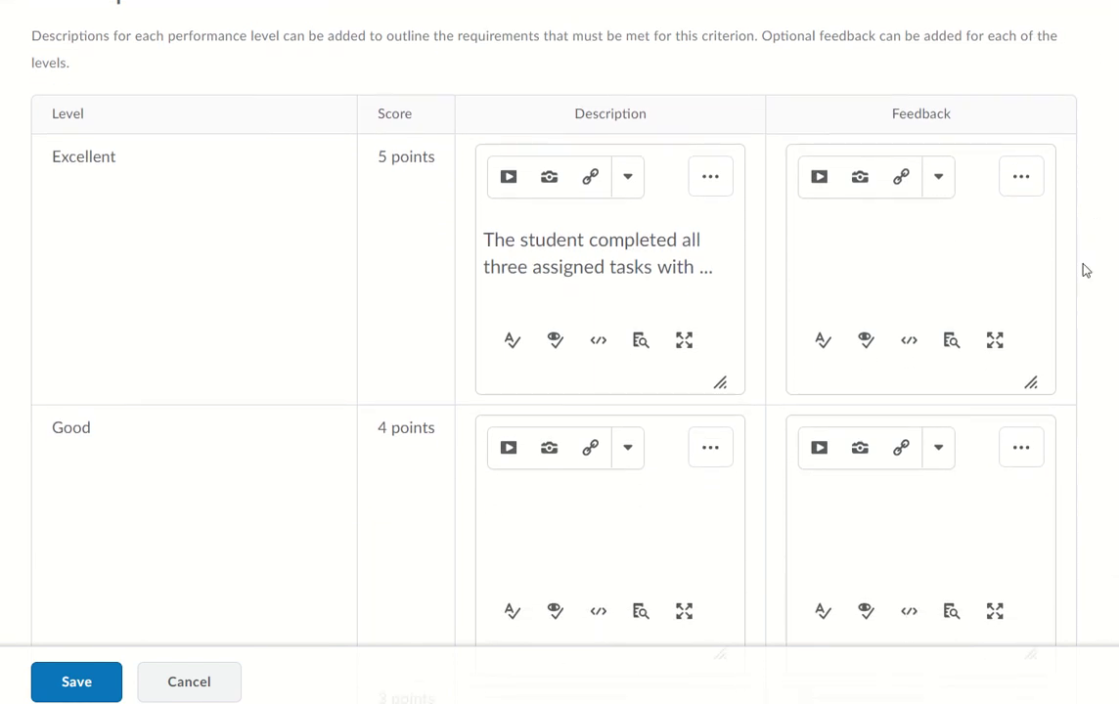
pyautogui.click(646, 501)
pyautogui.scroll(-5, 484, 452)
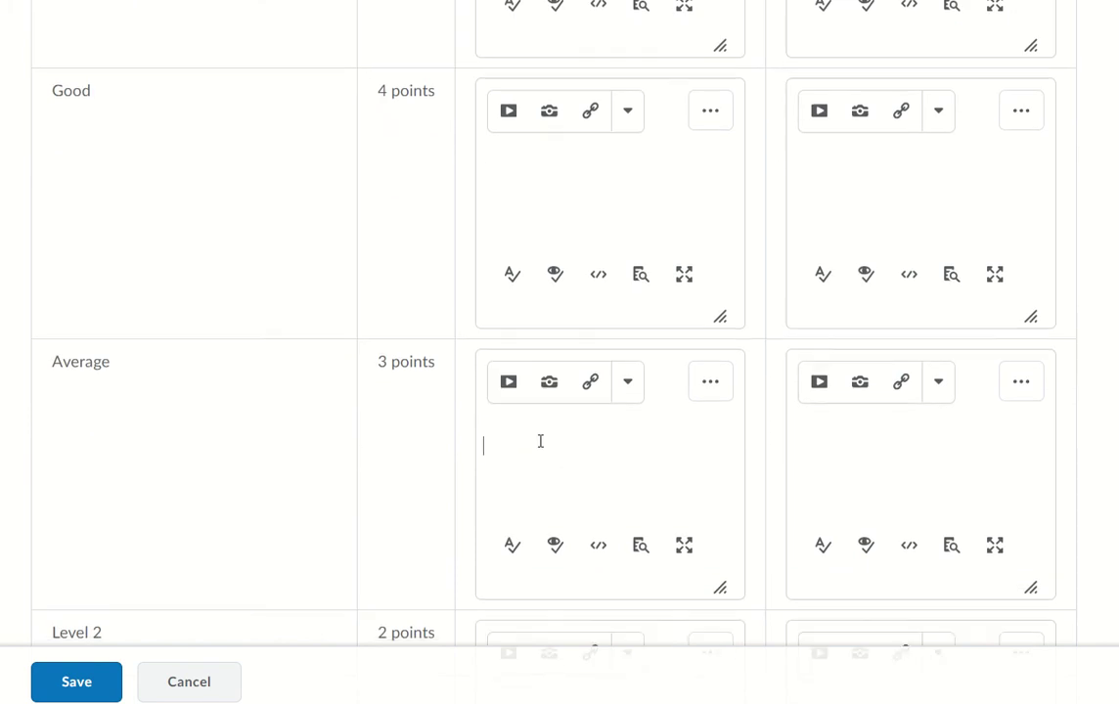
pyautogui.scroll(-5, 540, 445)
pyautogui.scroll(-3, 534, 477)
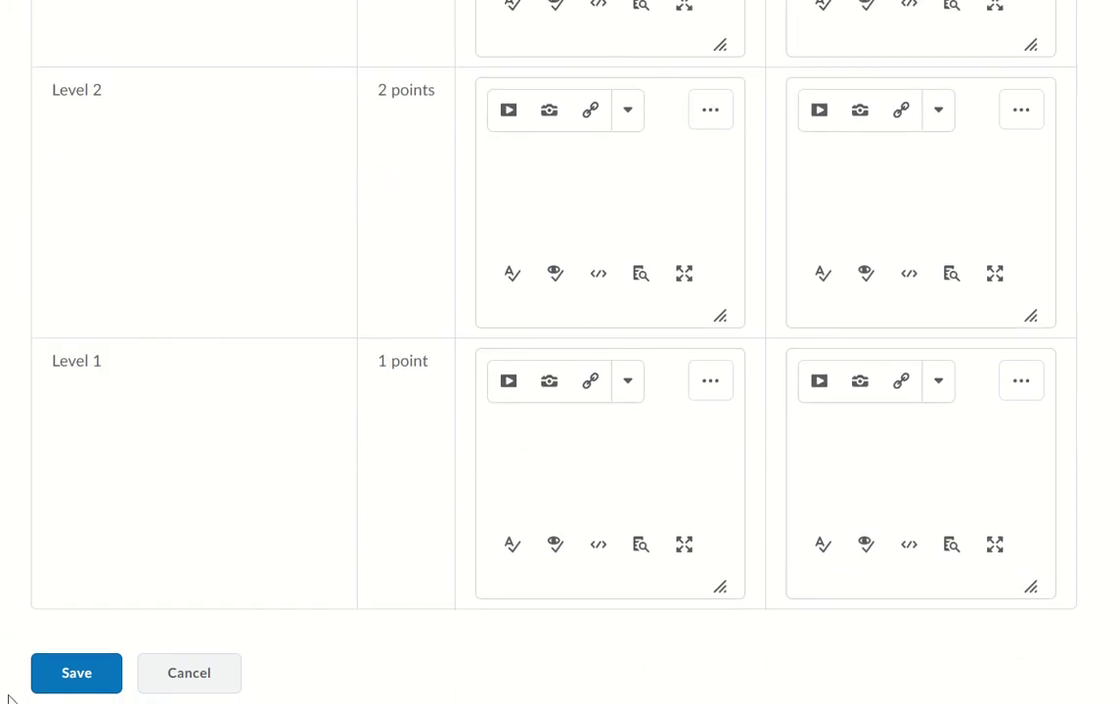
pyautogui.click(72, 673)
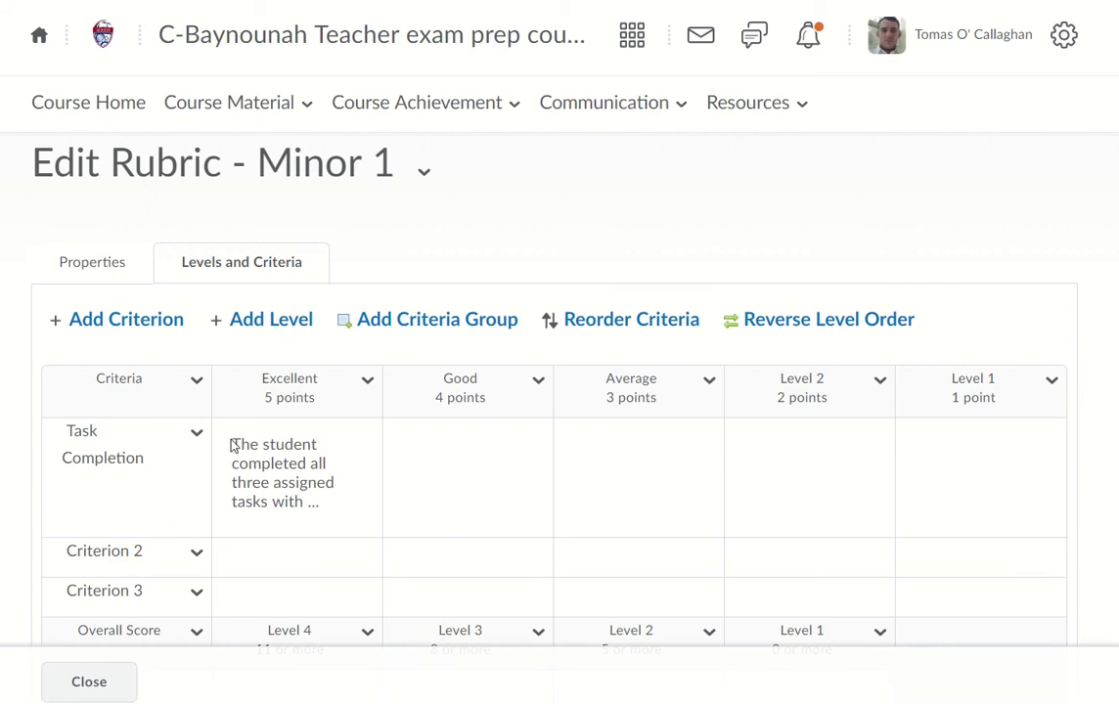
pyautogui.moveTo(234, 445); pyautogui.dragTo(354, 507)
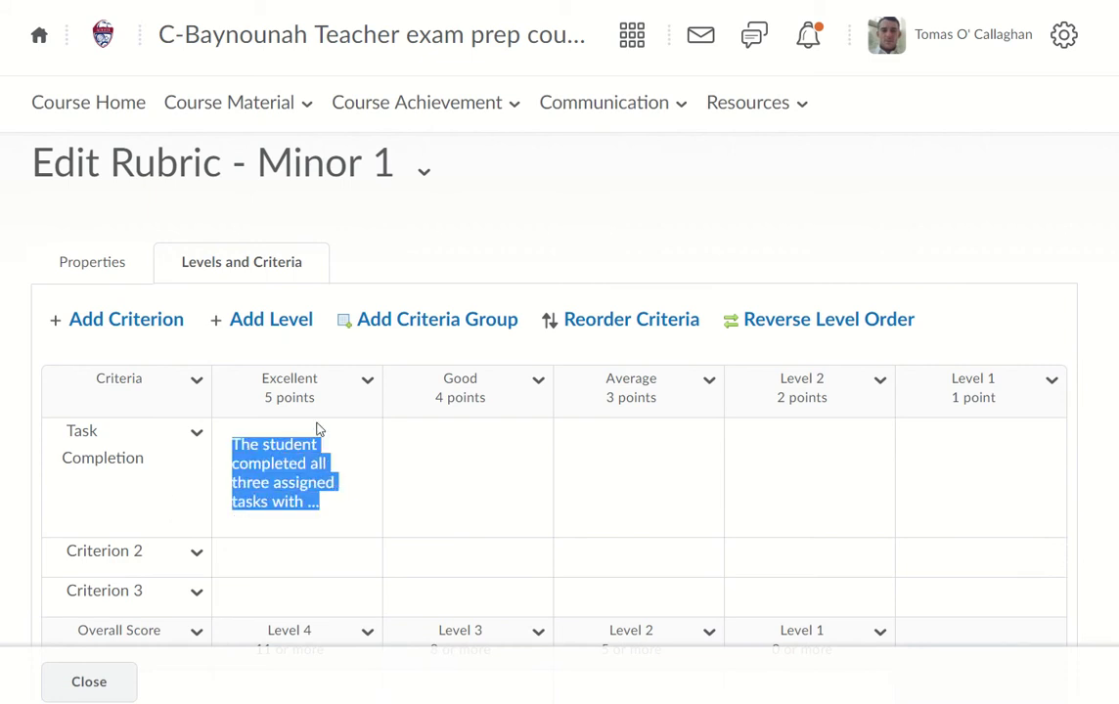
pyautogui.click(279, 478)
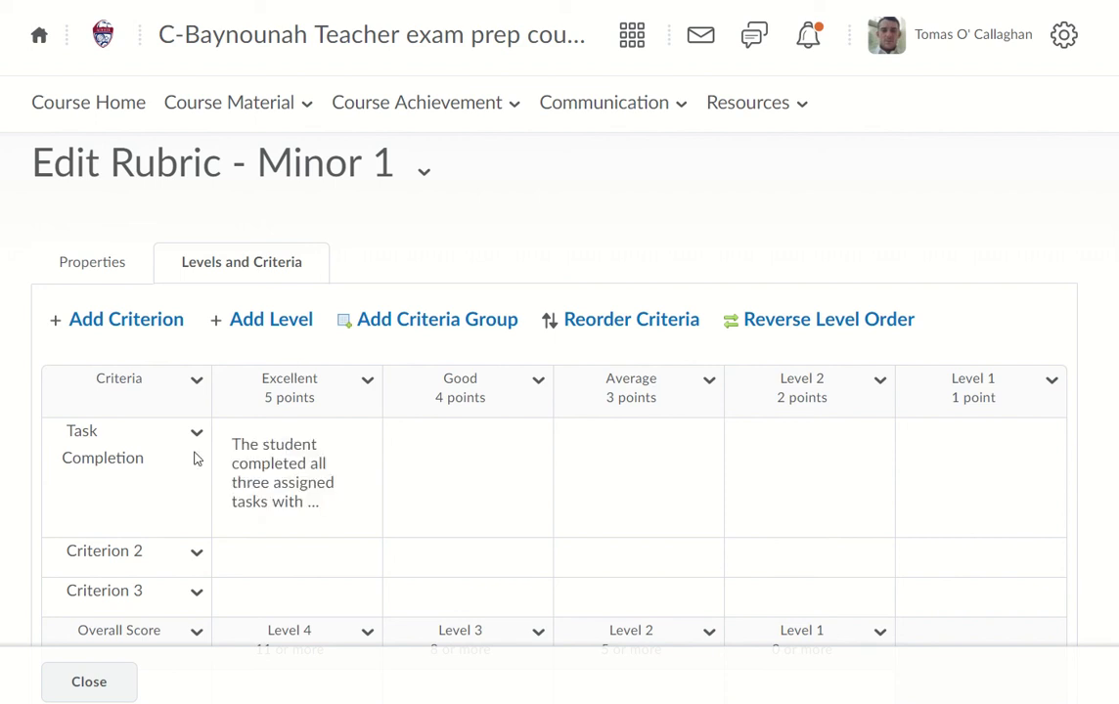
pyautogui.moveTo(232, 439); pyautogui.dragTo(303, 481)
pyautogui.click(455, 487)
pyautogui.scroll(-2, 841, 430)
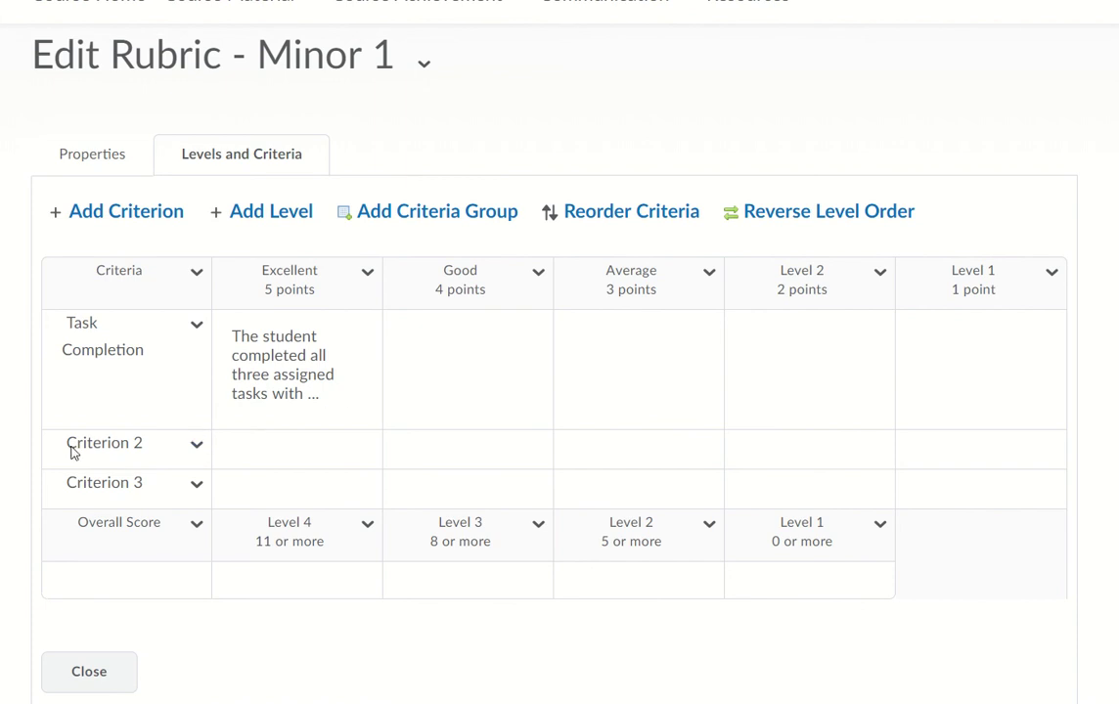
pyautogui.click(197, 447)
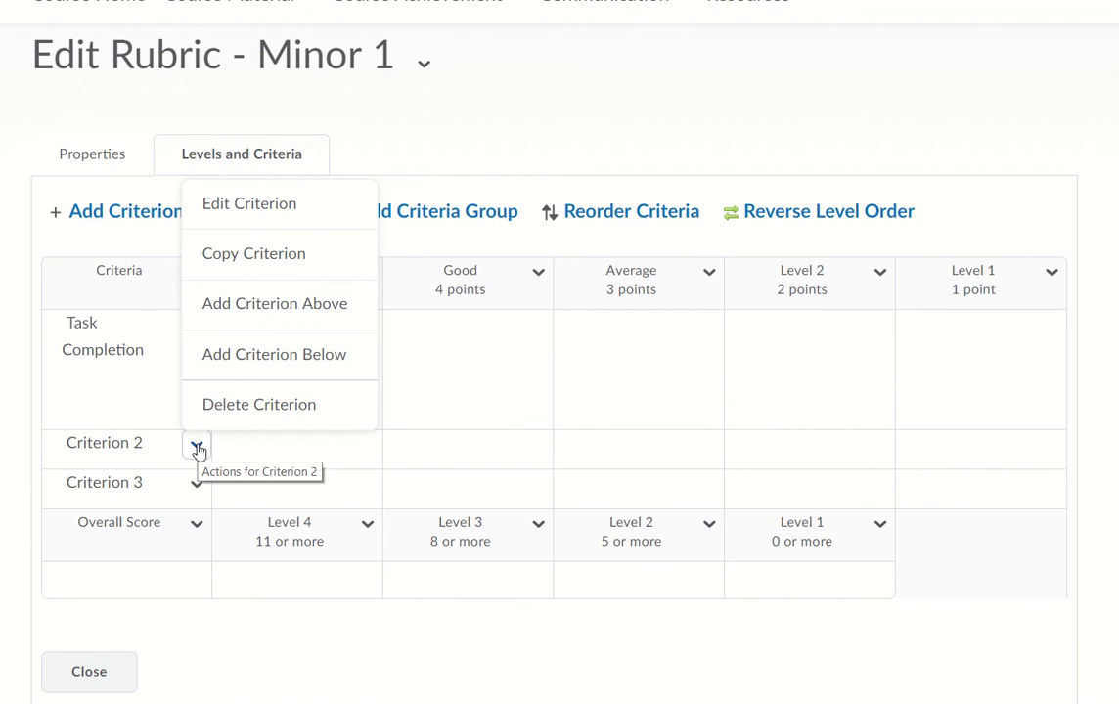
pyautogui.click(197, 488)
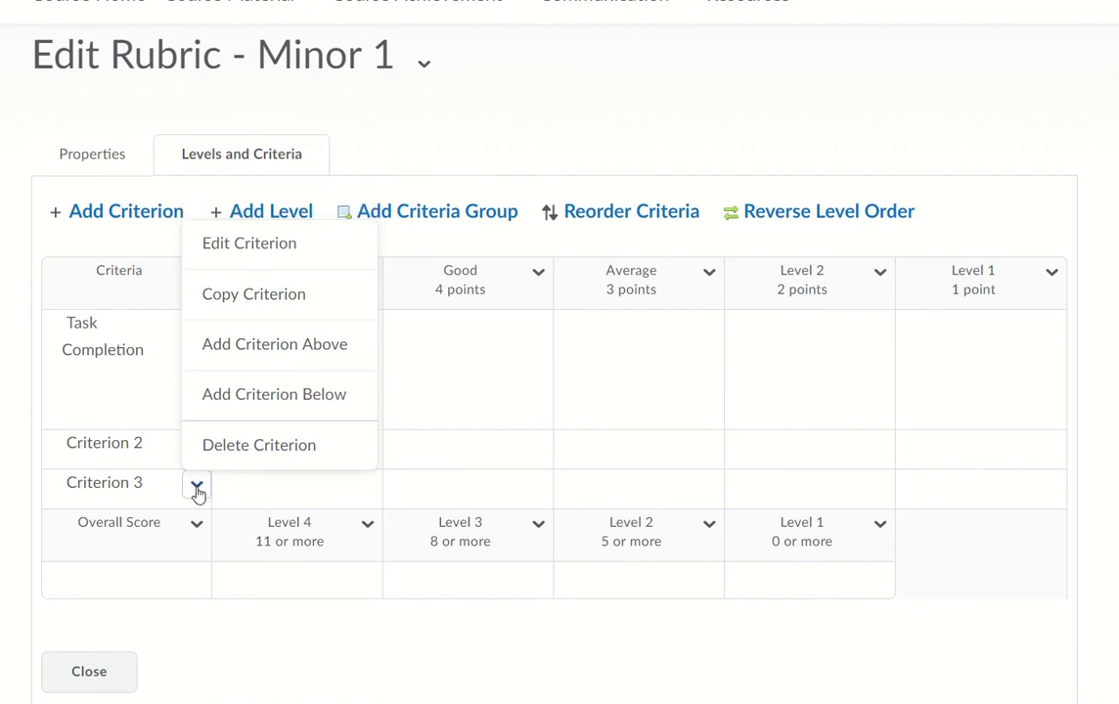
pyautogui.click(482, 366)
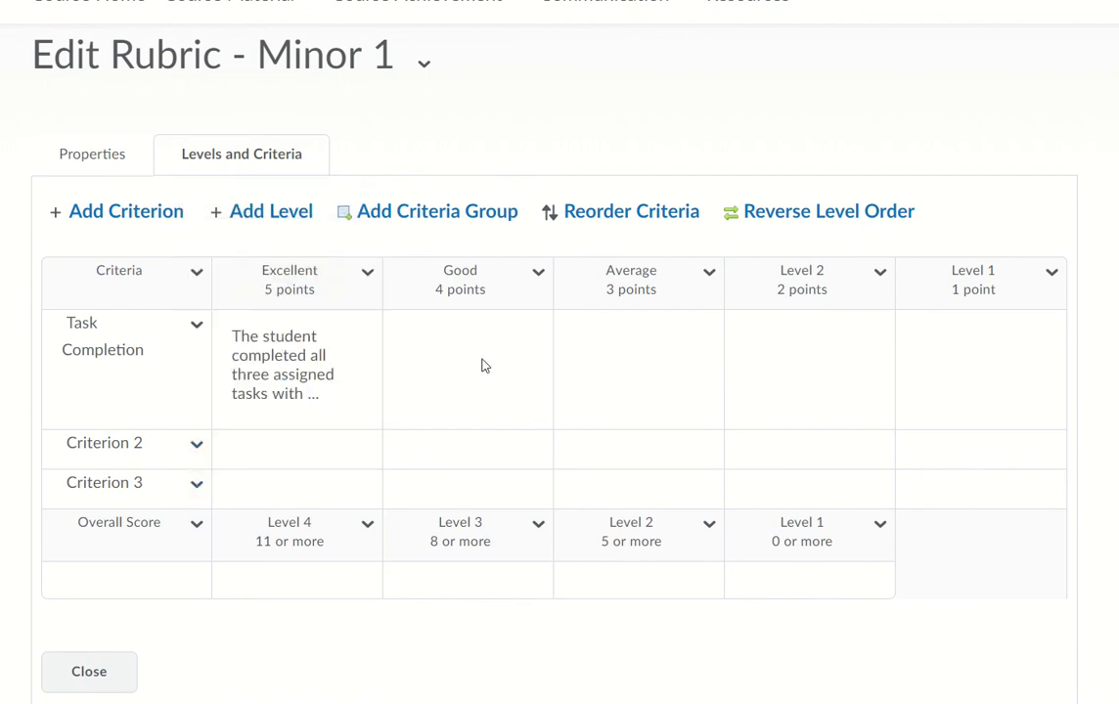
# Close the rubric editor, find Minor 1 in the rubrics list and reopen its levels and criteria
pyautogui.click(87, 674)
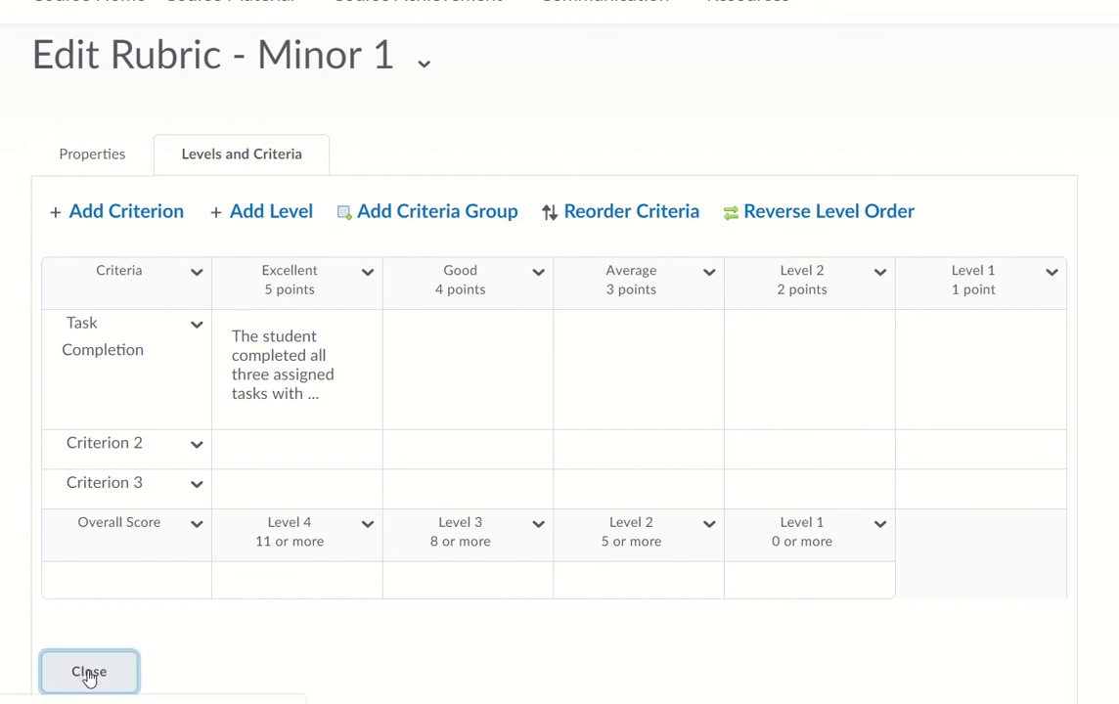
pyautogui.scroll(-6, 376, 431)
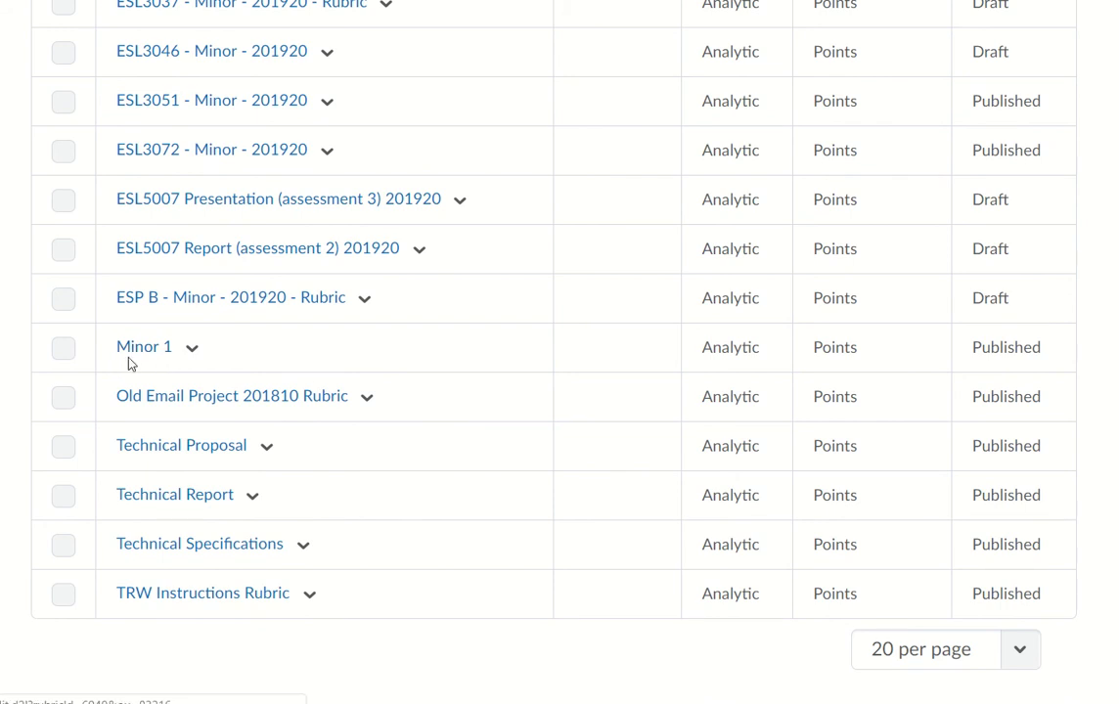
pyautogui.click(196, 352)
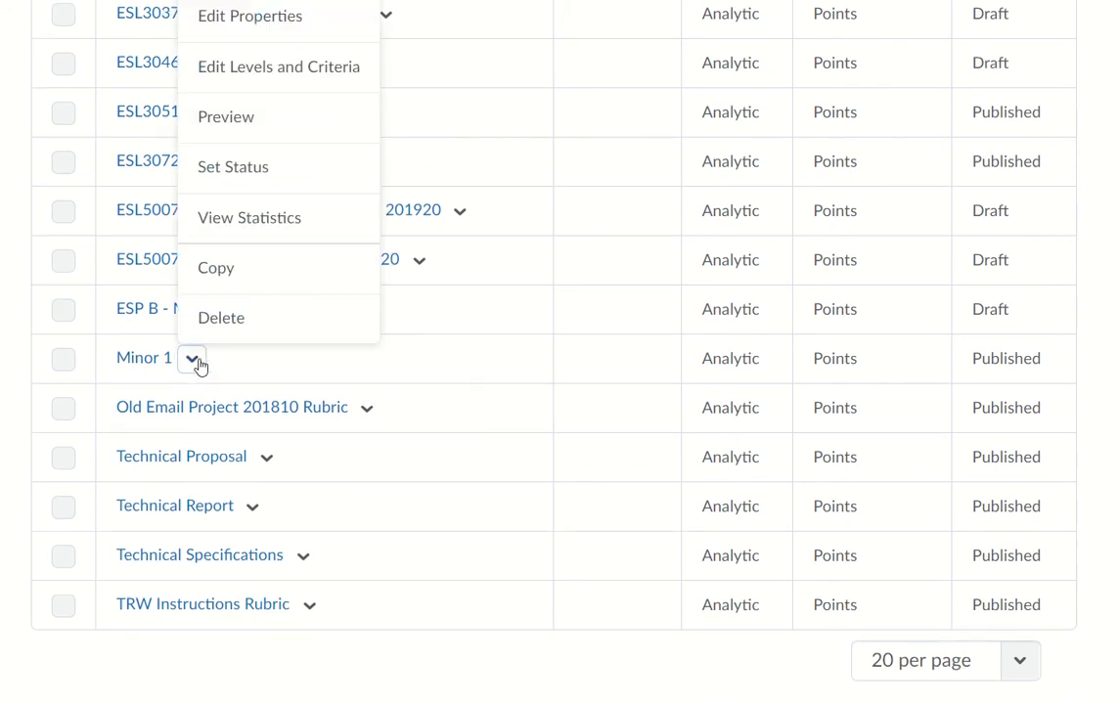
pyautogui.click(307, 28)
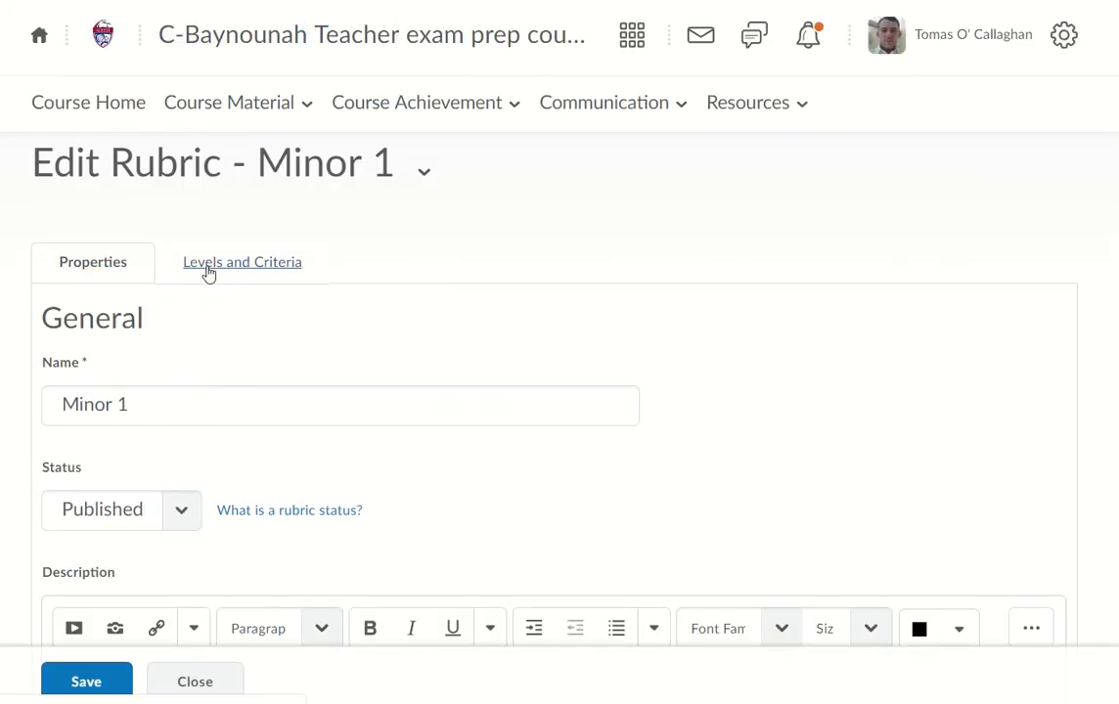
pyautogui.click(241, 264)
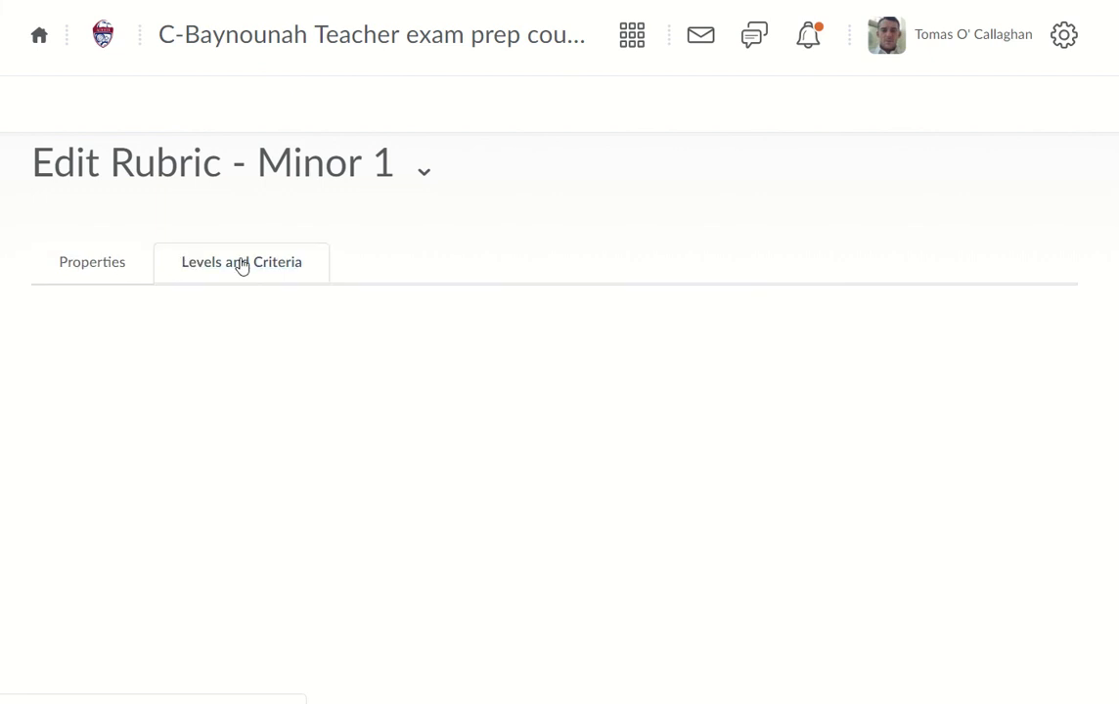
# Close the Minor 1 rubric and return to the list of rubrics
pyautogui.scroll(-1, 235, 284)
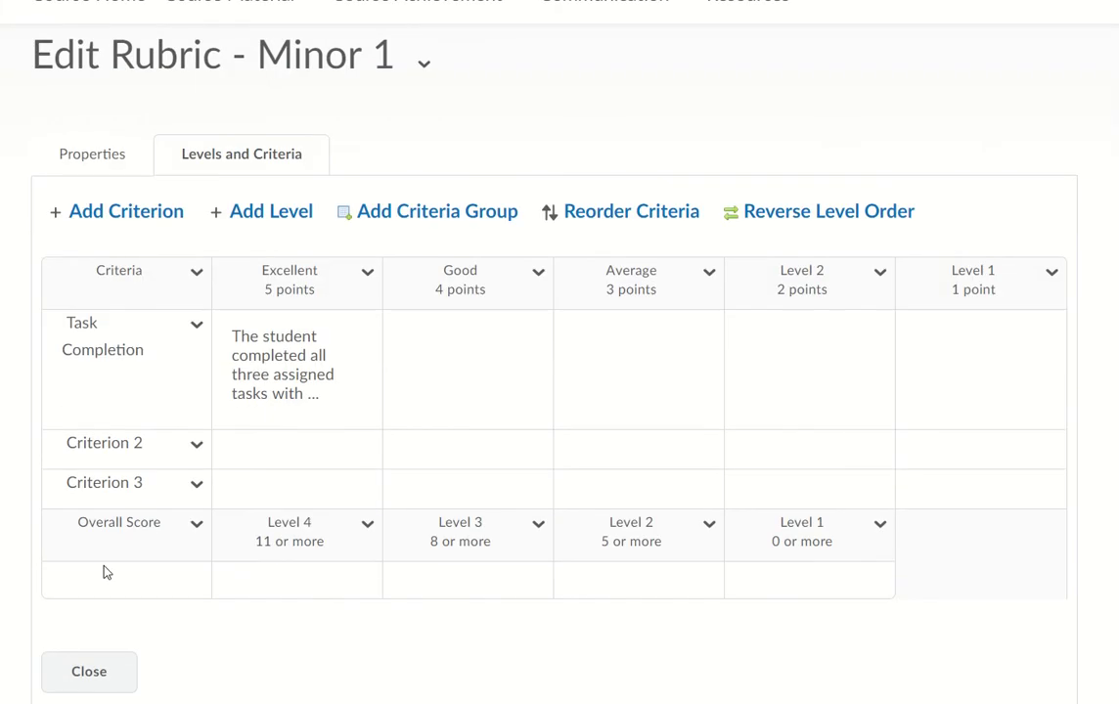
pyautogui.click(88, 673)
pyautogui.scroll(-3, 154, 456)
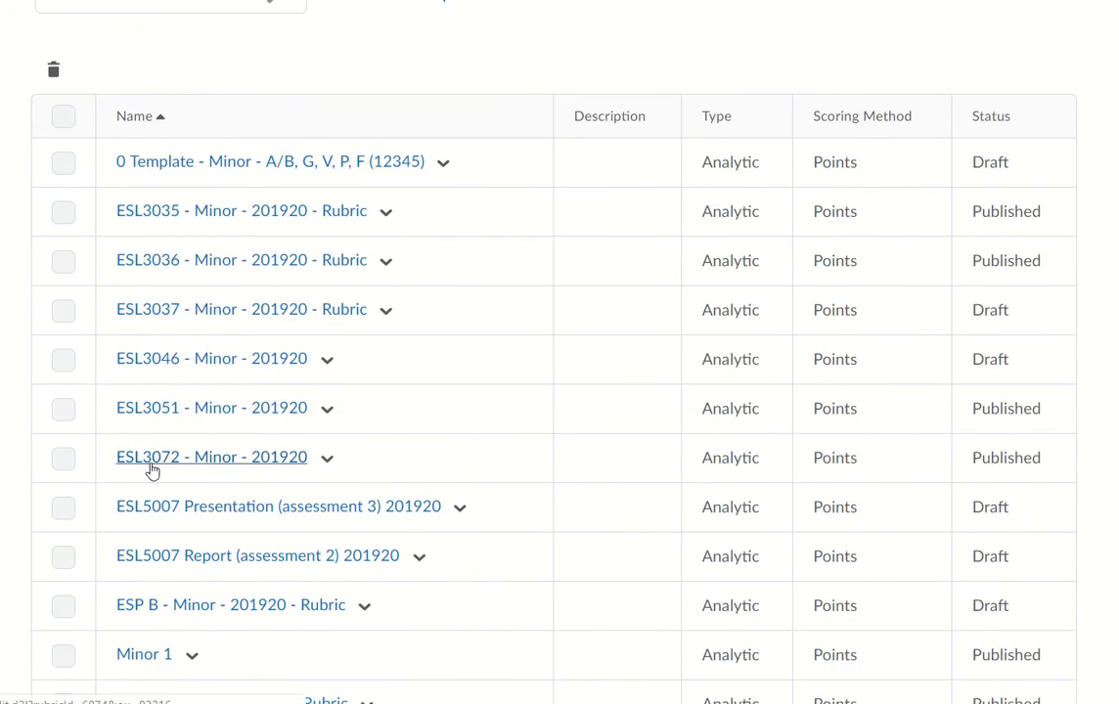
# Preview the Minor 1 rubric in an enlarged window showing all its levels and criteria, and close the preview
pyautogui.click(192, 658)
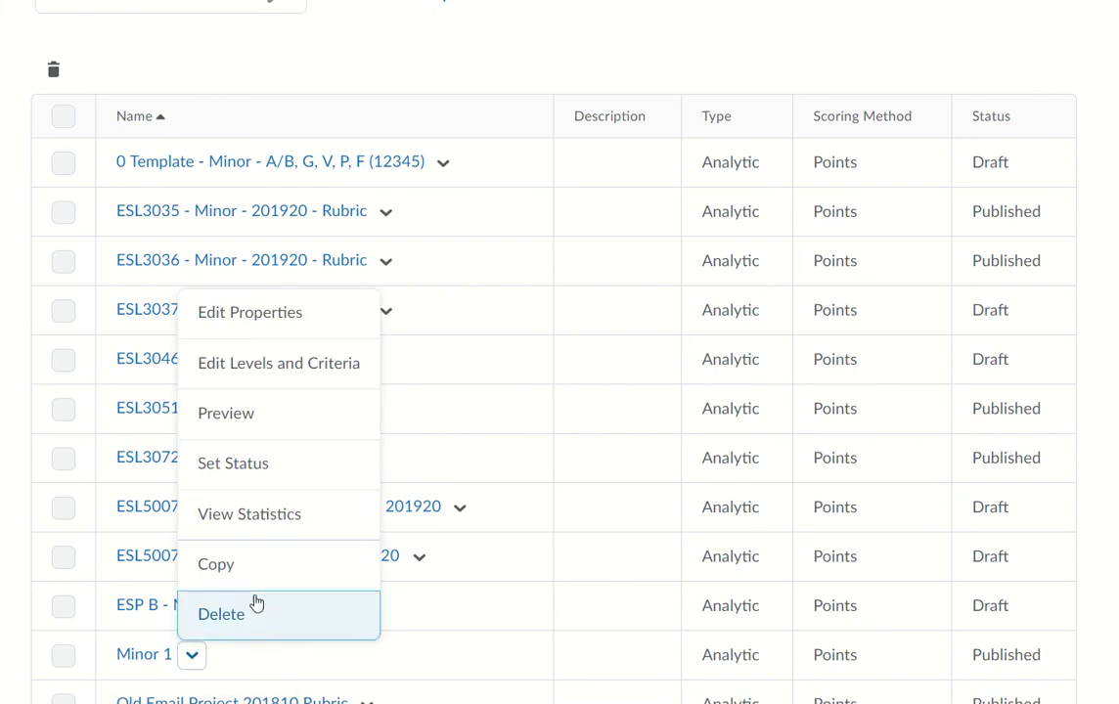
pyautogui.click(299, 417)
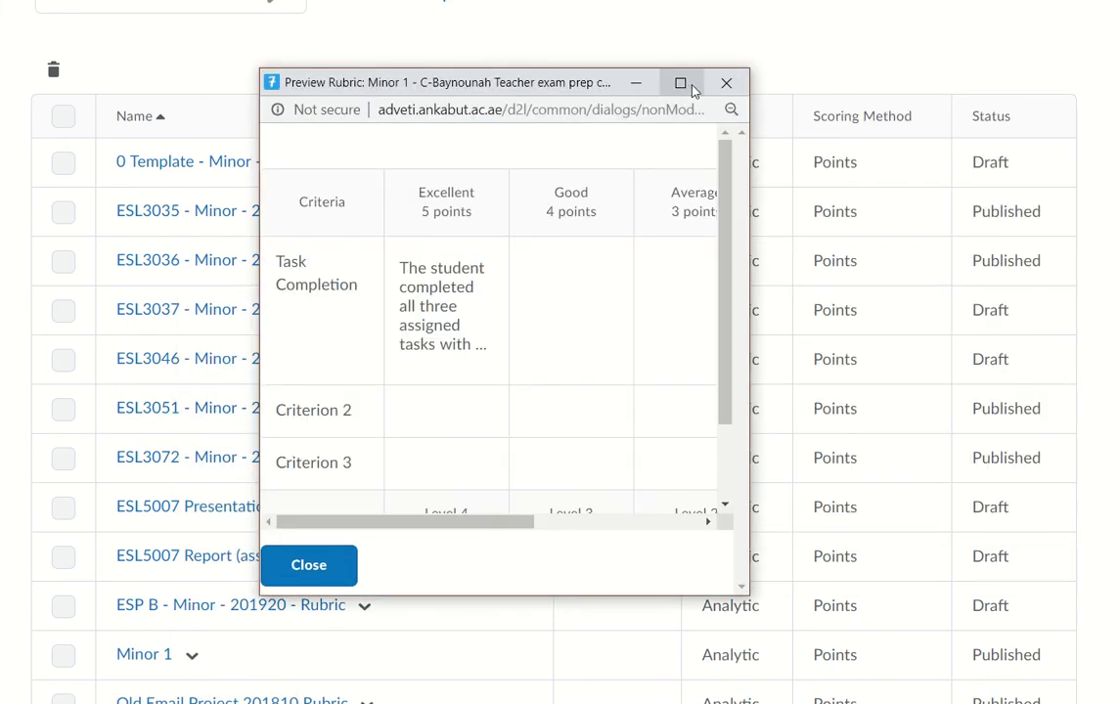
pyautogui.click(678, 83)
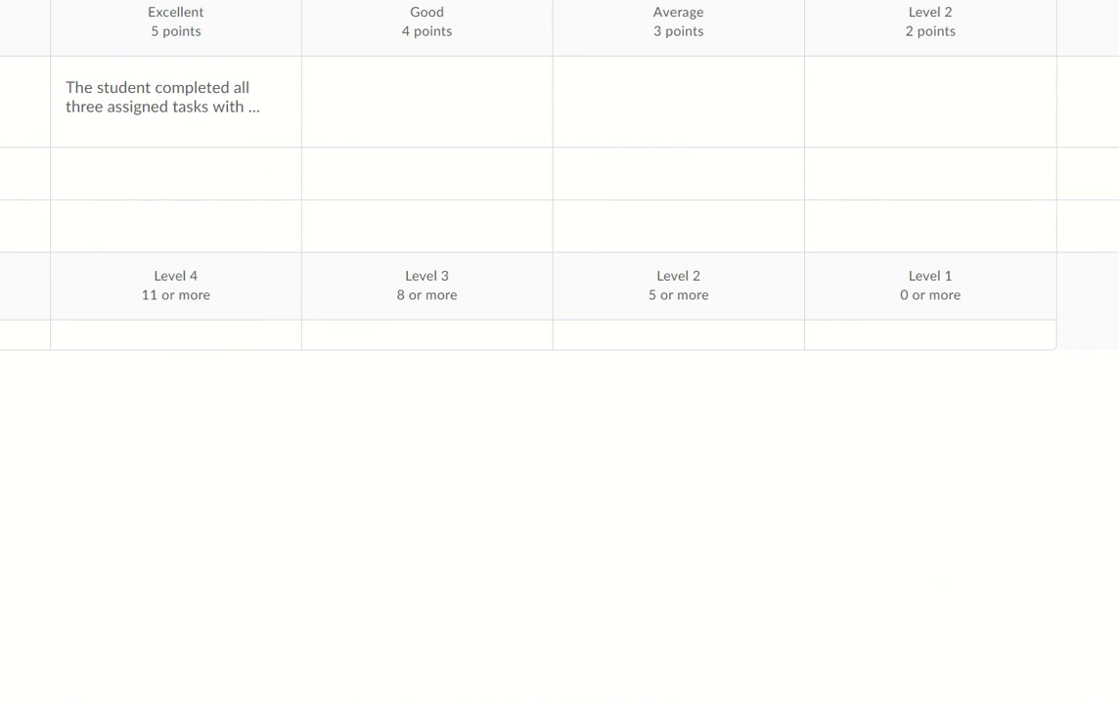
pyautogui.moveTo(430, 41); pyautogui.dragTo(236, 14)
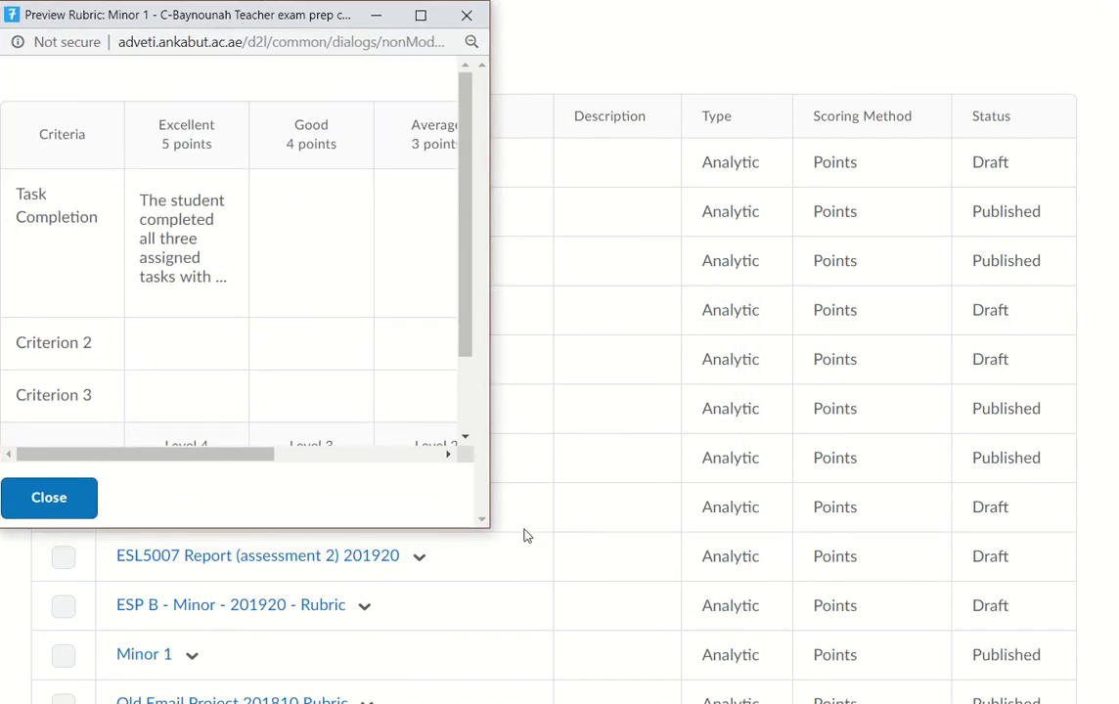
pyautogui.moveTo(492, 533); pyautogui.dragTo(1117, 703)
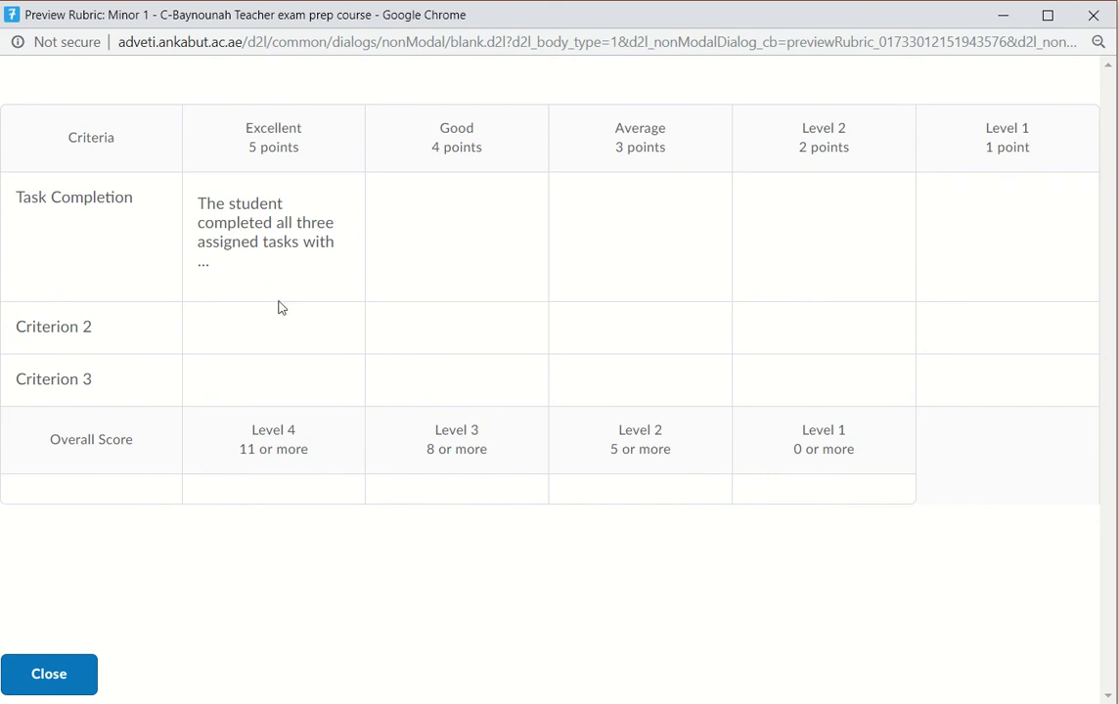
pyautogui.click(59, 672)
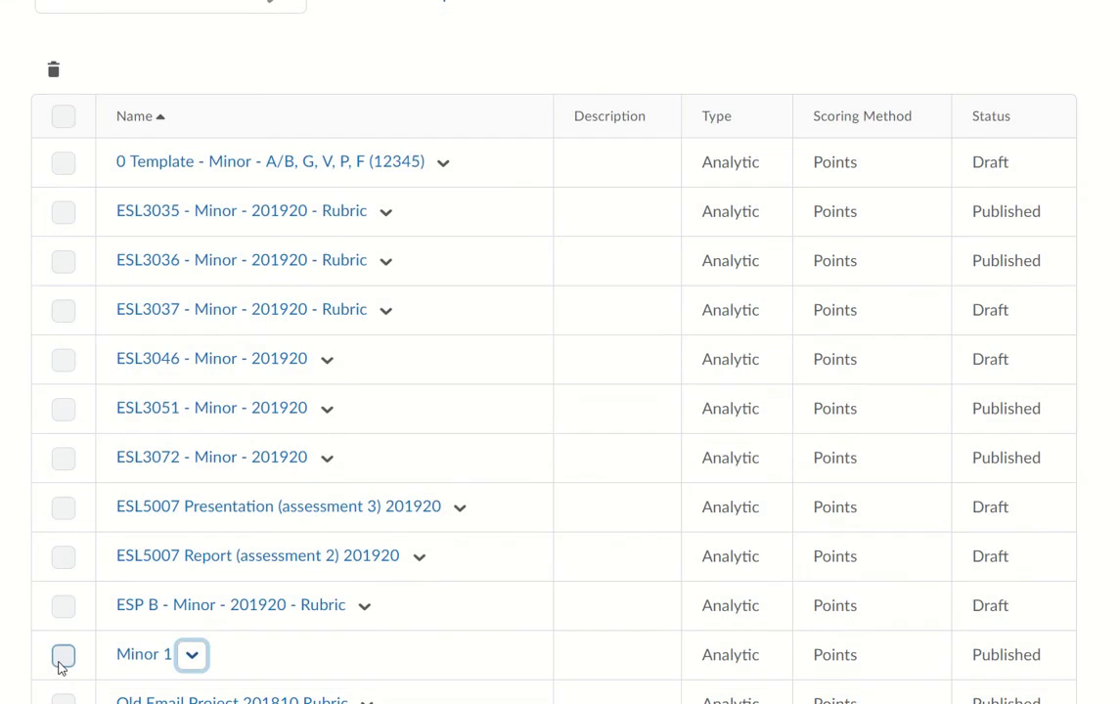
# Return to the quiz's assessment settings and add the Minor 1 rubric to the quiz
pyautogui.scroll(3, 379, 176)
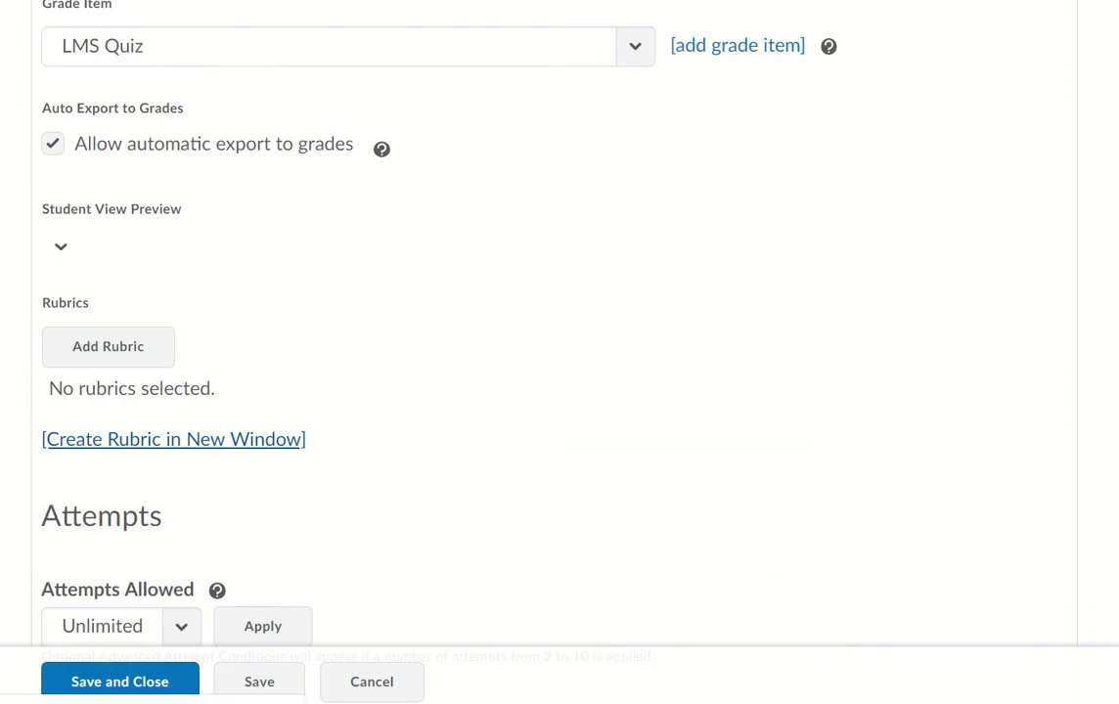
pyautogui.middleClick(446, 295)
pyautogui.scroll(-1, 446, 295)
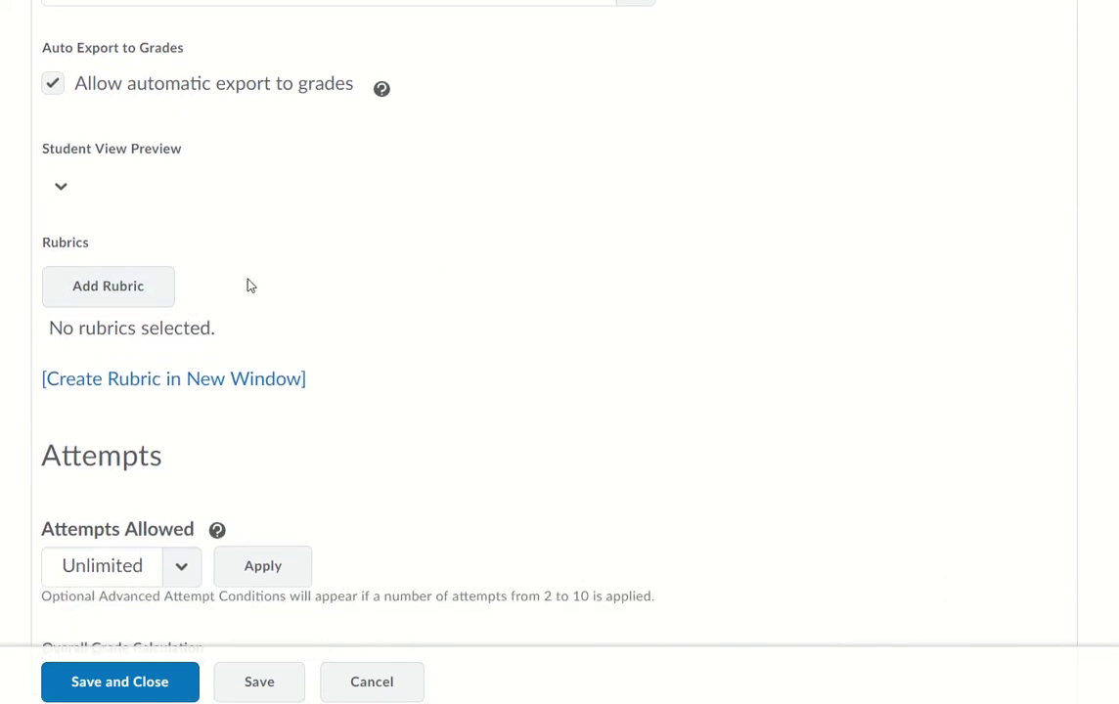
pyautogui.click(118, 292)
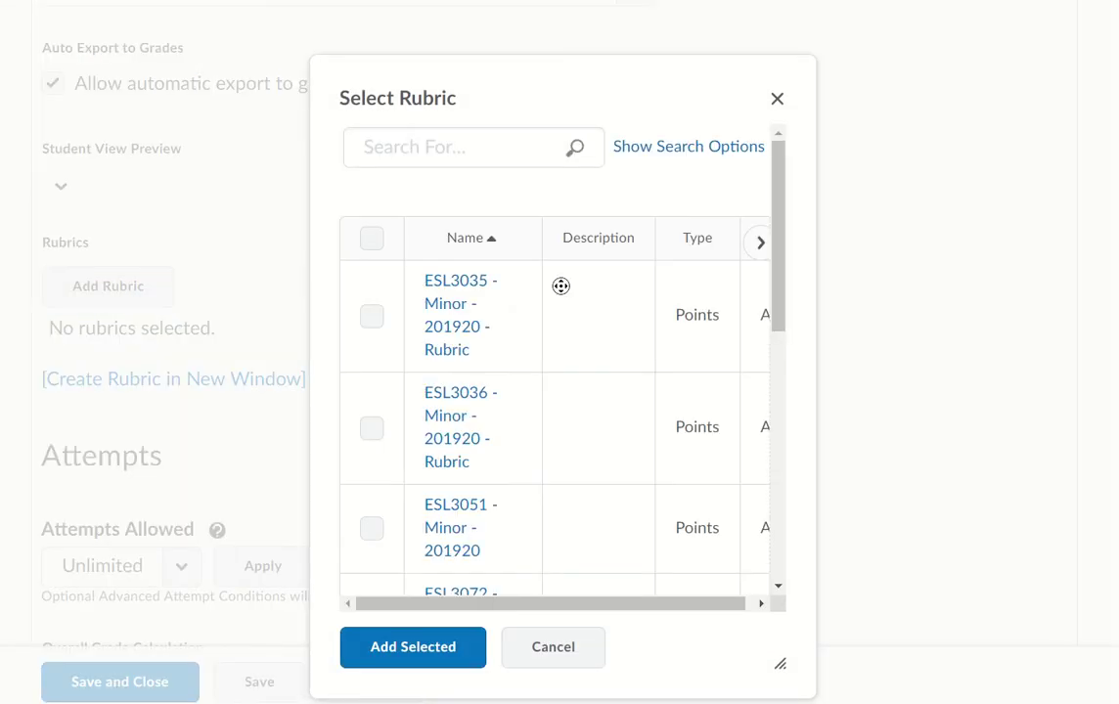
pyautogui.scroll(-4, 554, 322)
pyautogui.scroll(-2, 552, 340)
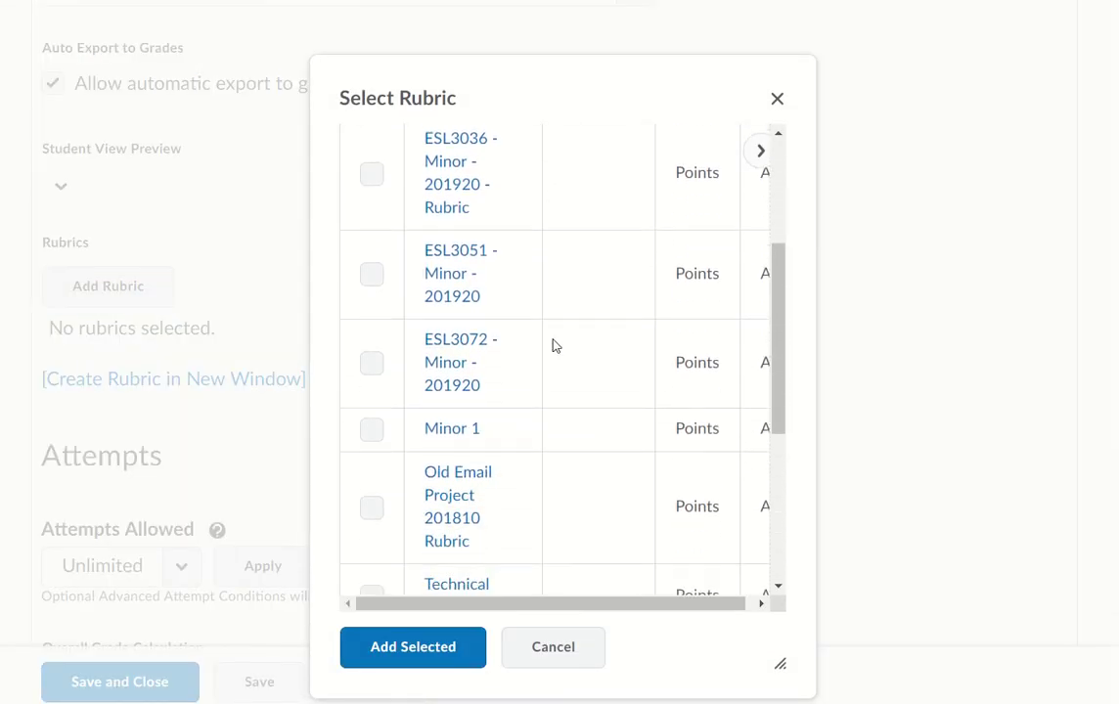
pyautogui.click(371, 431)
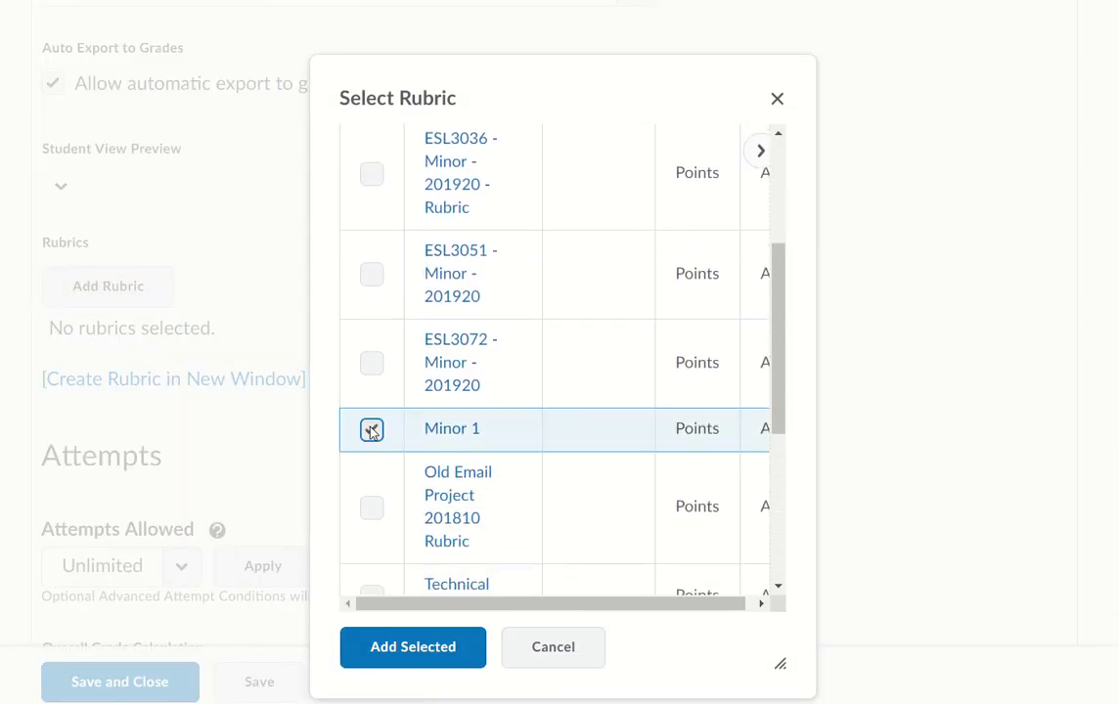
pyautogui.click(408, 647)
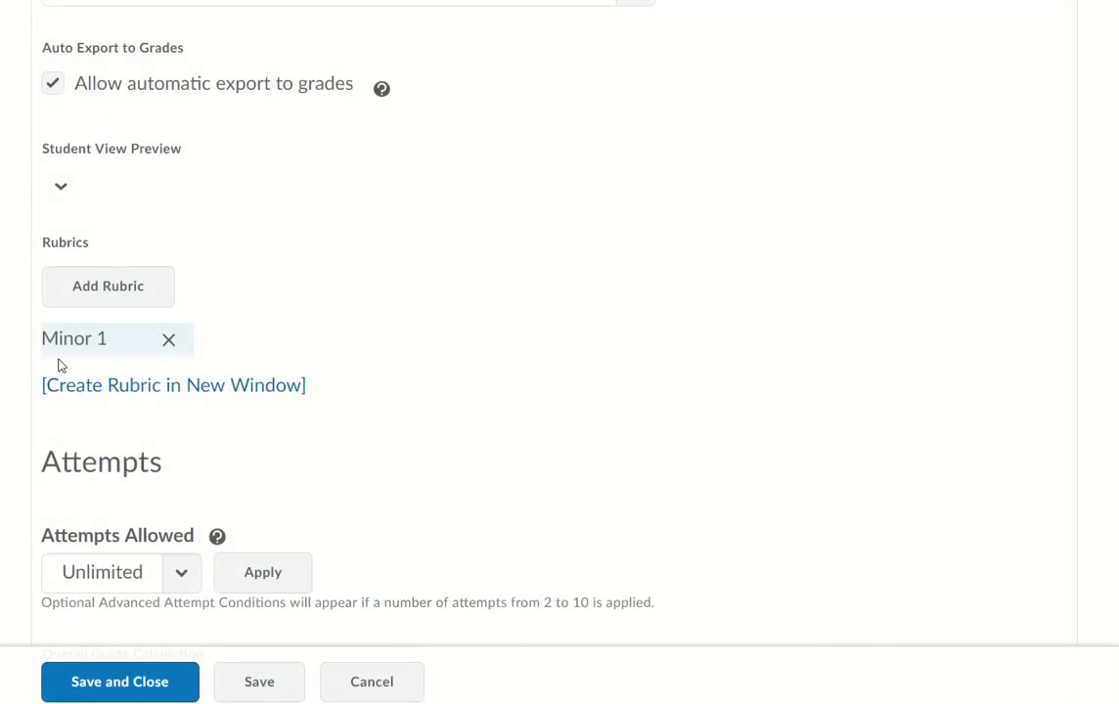